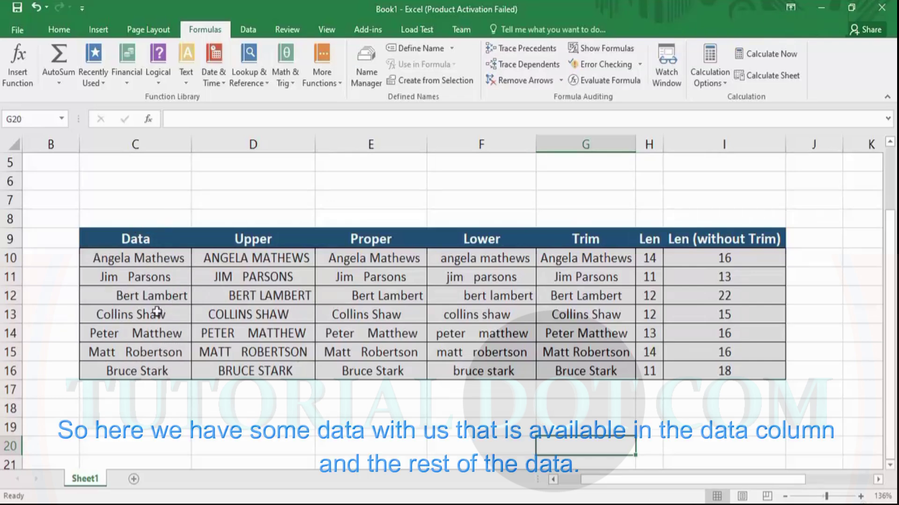
Clear the contents of cells D10:I16, keeping the headers and the names in the Data column
left_click_drag(778, 371, 225, 258)
right_click(225, 258)
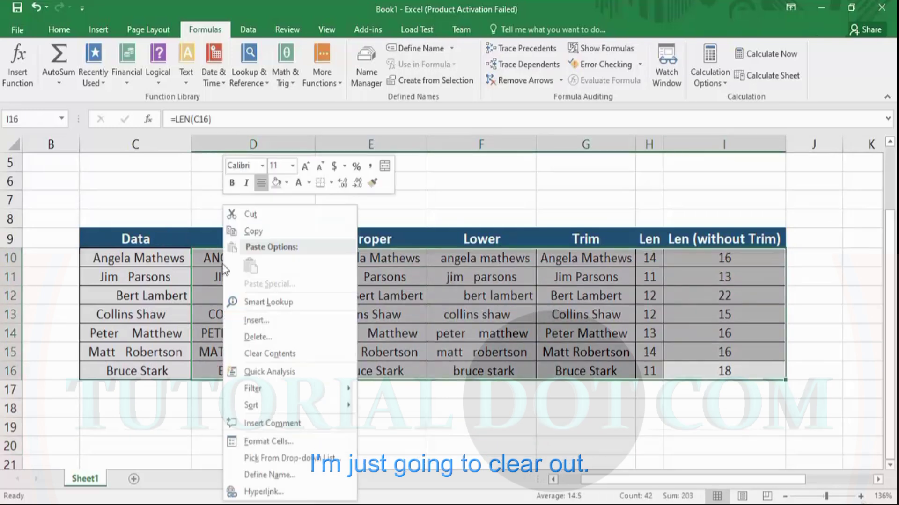
left_click(282, 355)
left_click(424, 314)
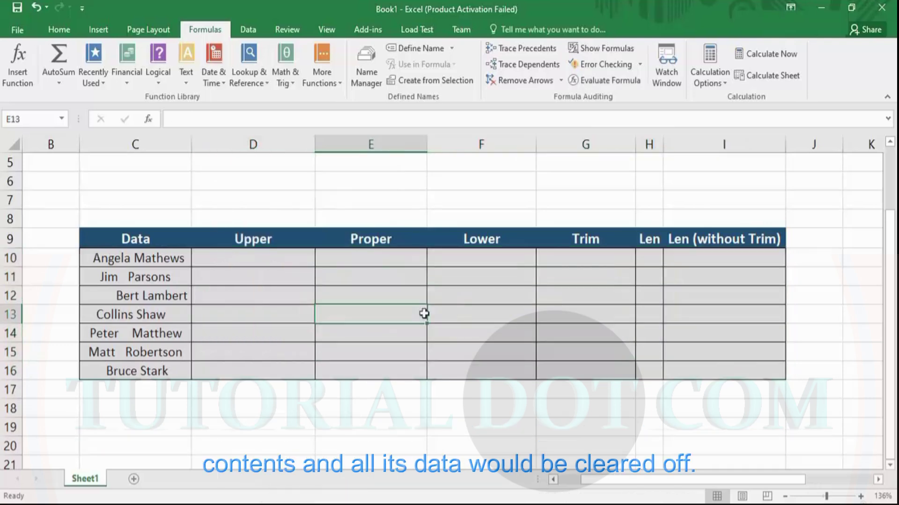
left_click(263, 258)
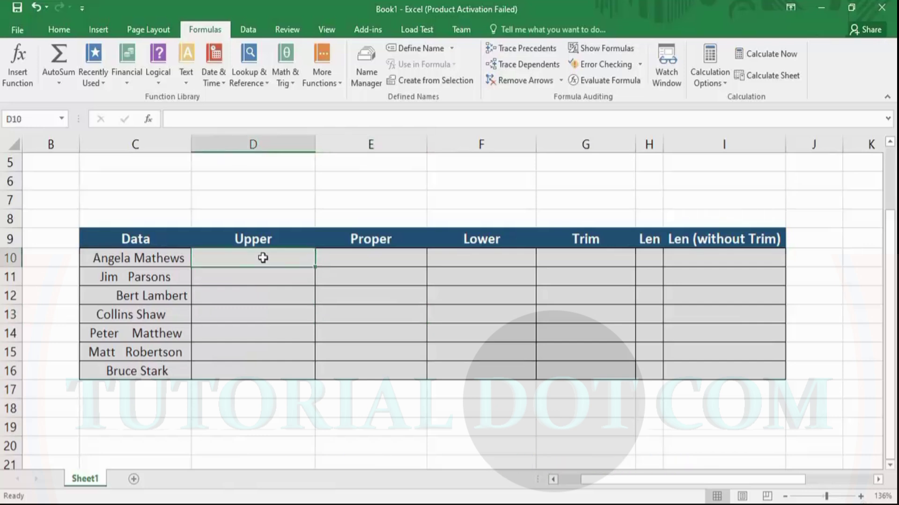
left_click(173, 265)
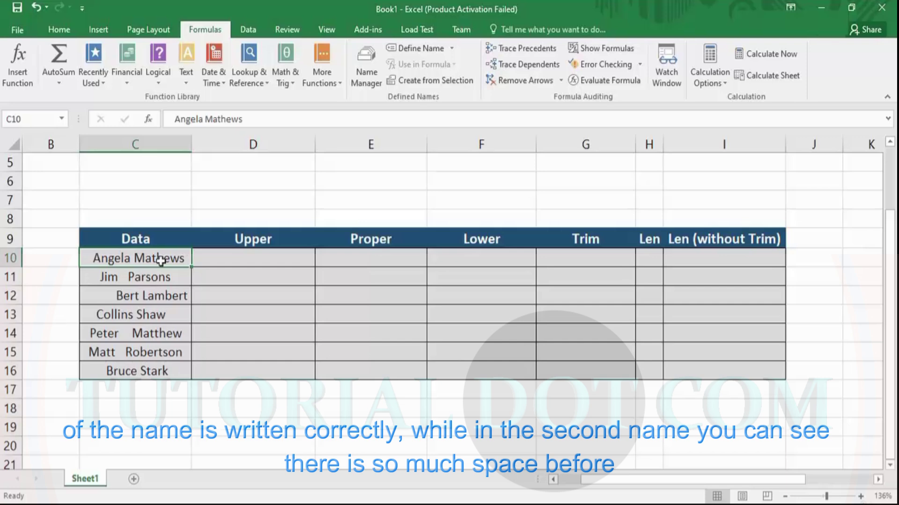
left_click(166, 281)
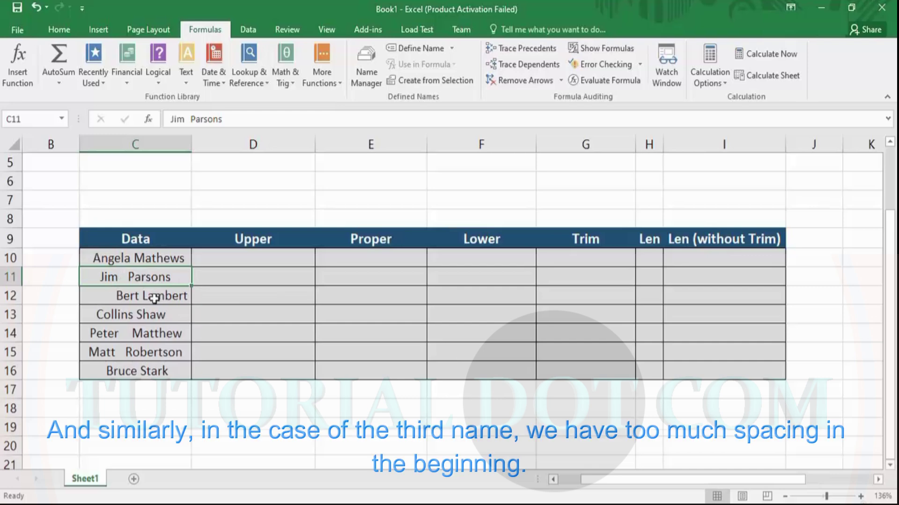
left_click(118, 296)
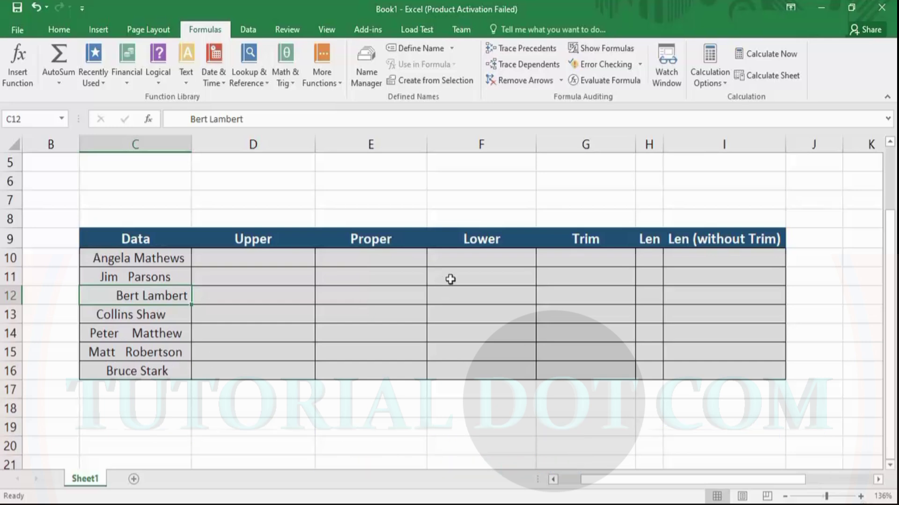
Enter the formula =TRIM(C10) in cell G10 to remove the extra spaces from the first name
double_click(578, 258)
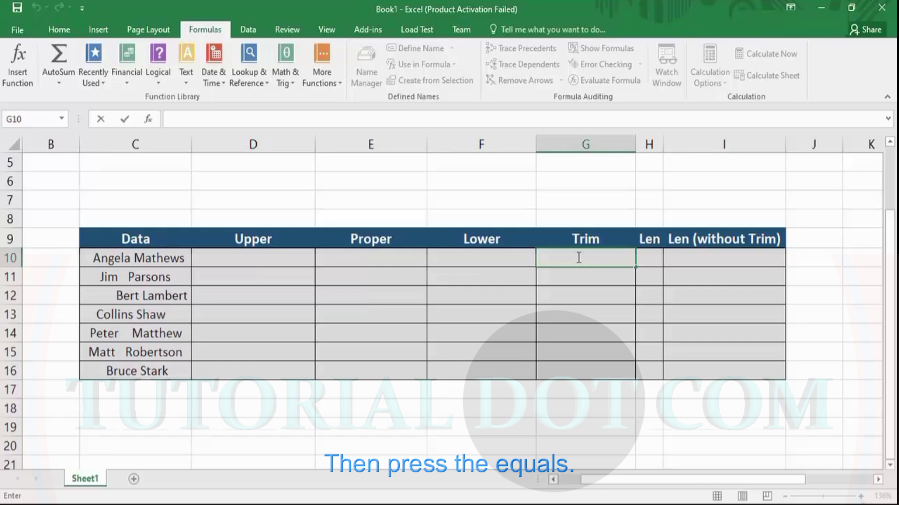
type("=")
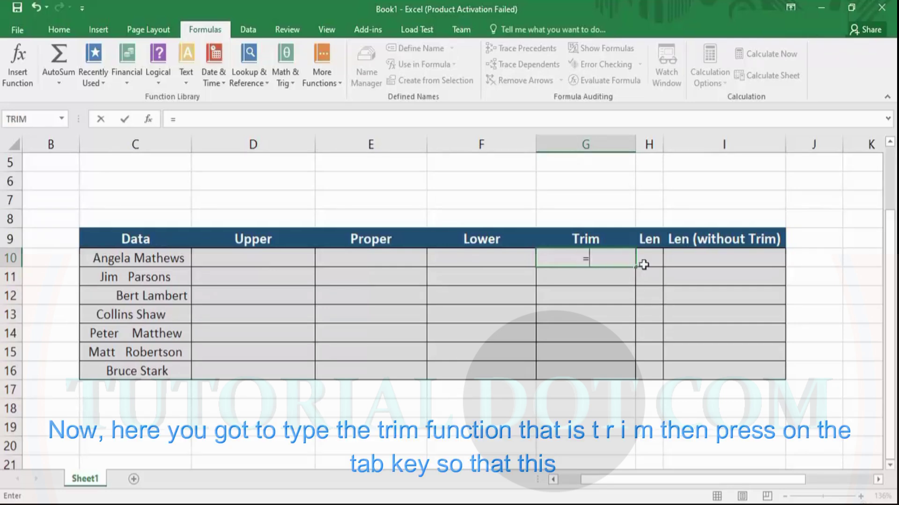
type("trim")
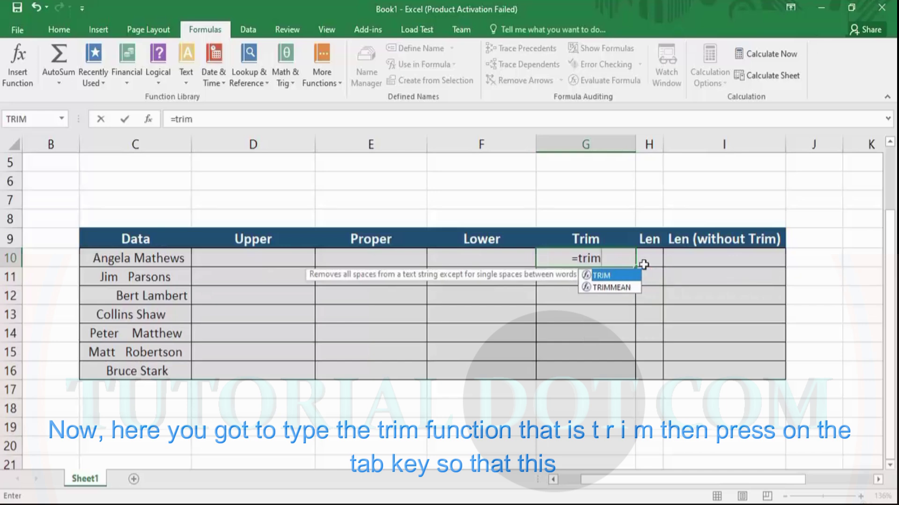
key("Tab")
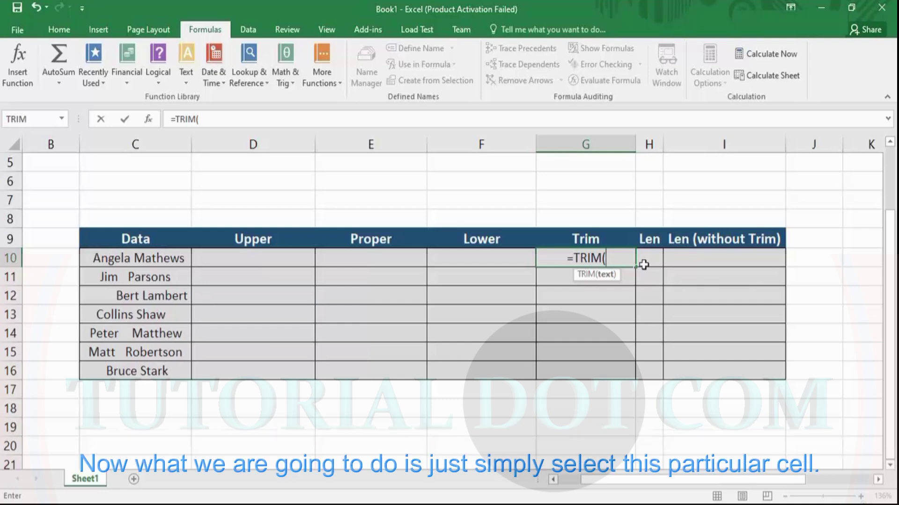
left_click(155, 258)
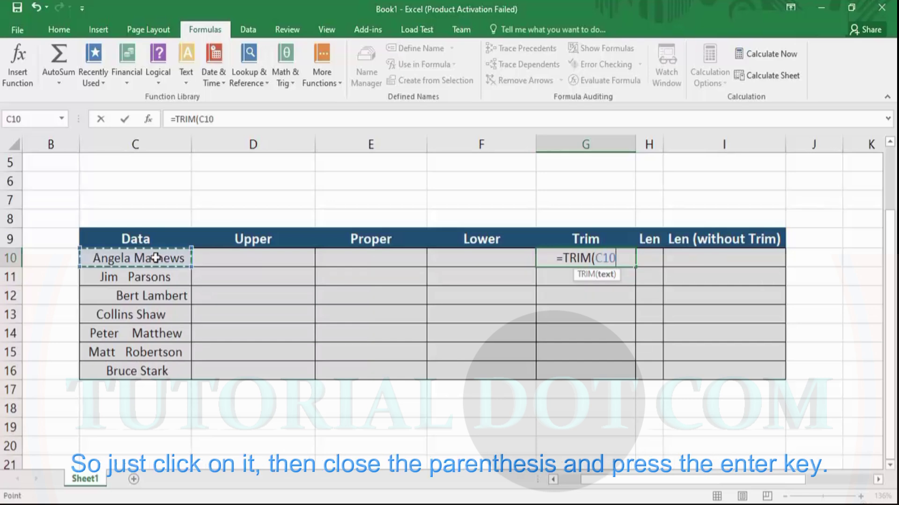
type(")")
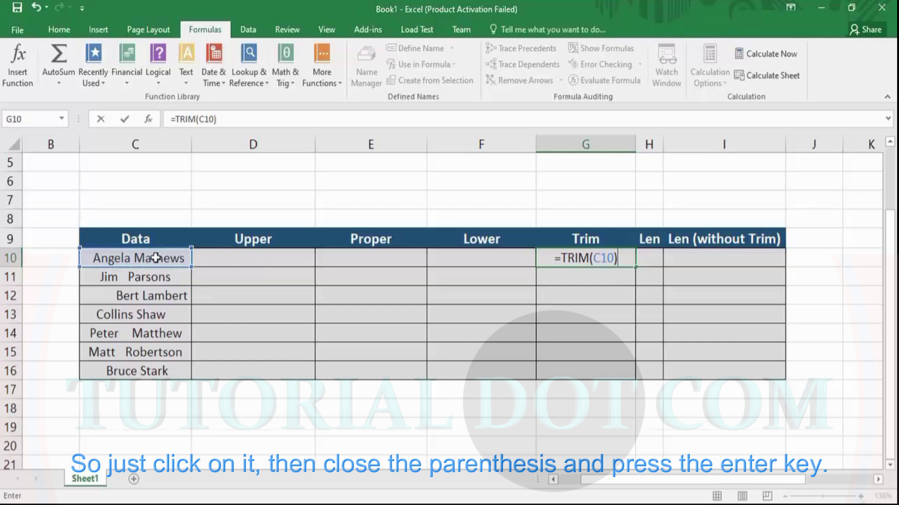
key("Return")
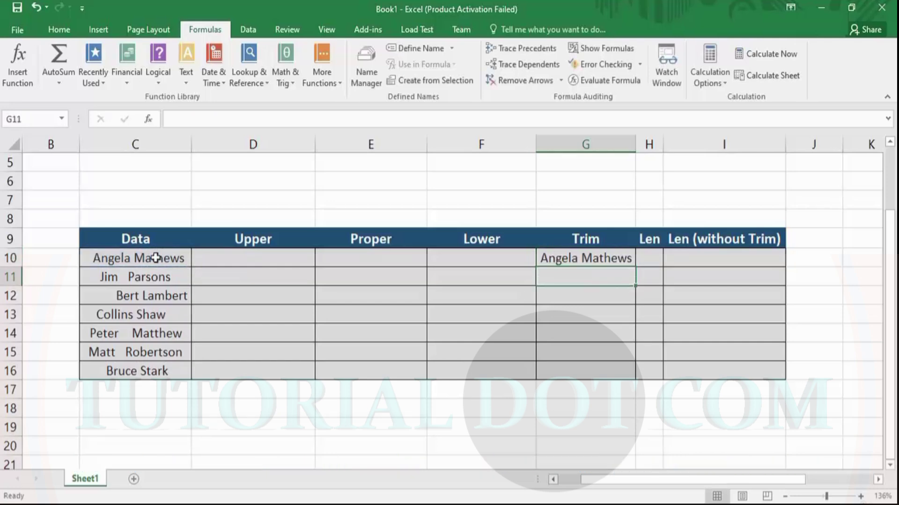
left_click(607, 262)
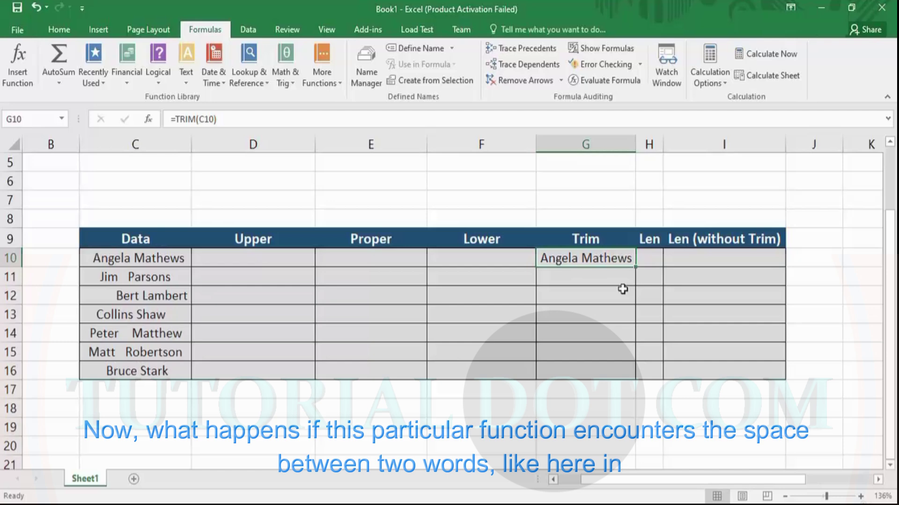
left_click(146, 278)
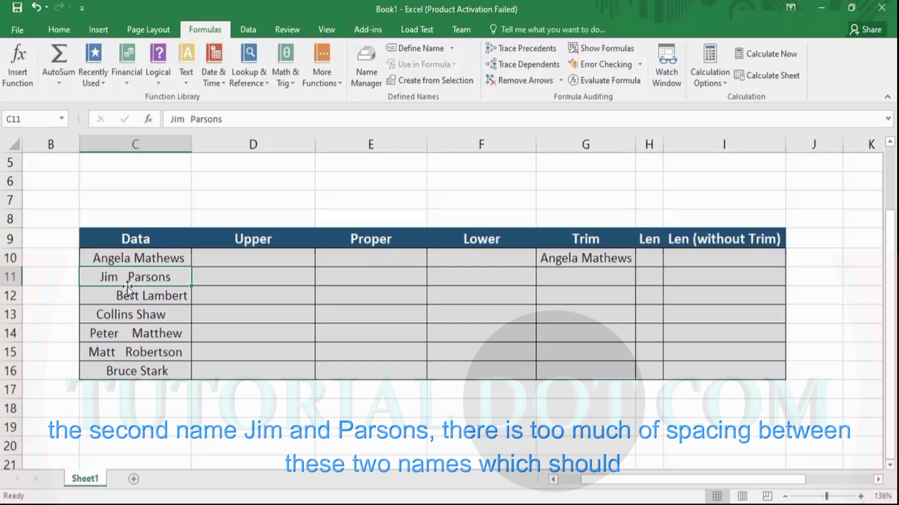
left_click(593, 261)
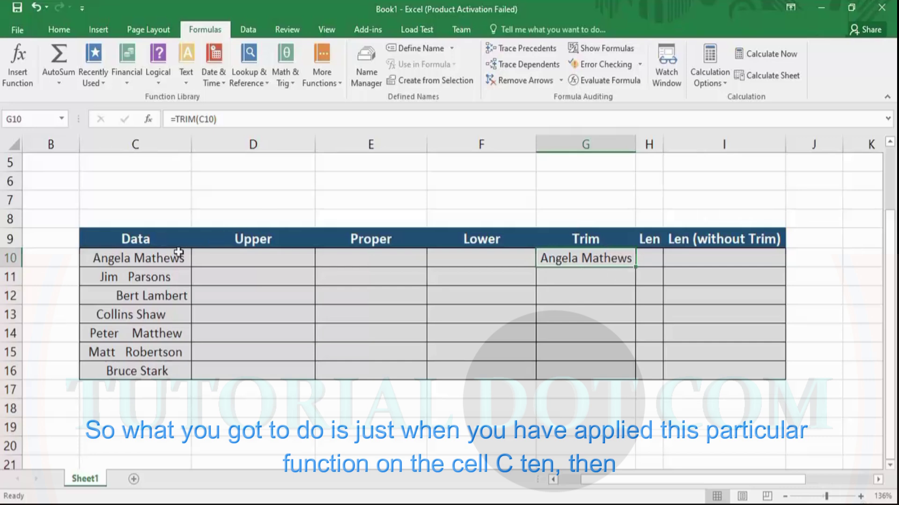
left_click(167, 265)
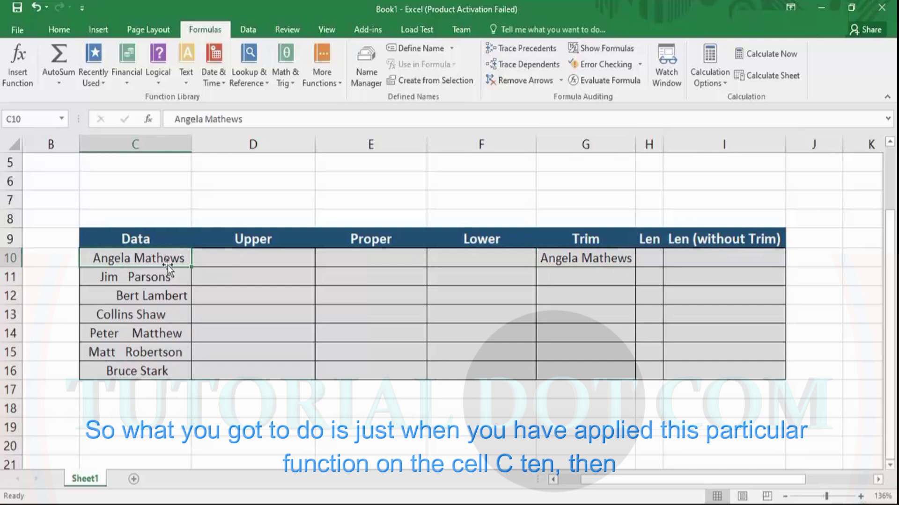
left_click(170, 280)
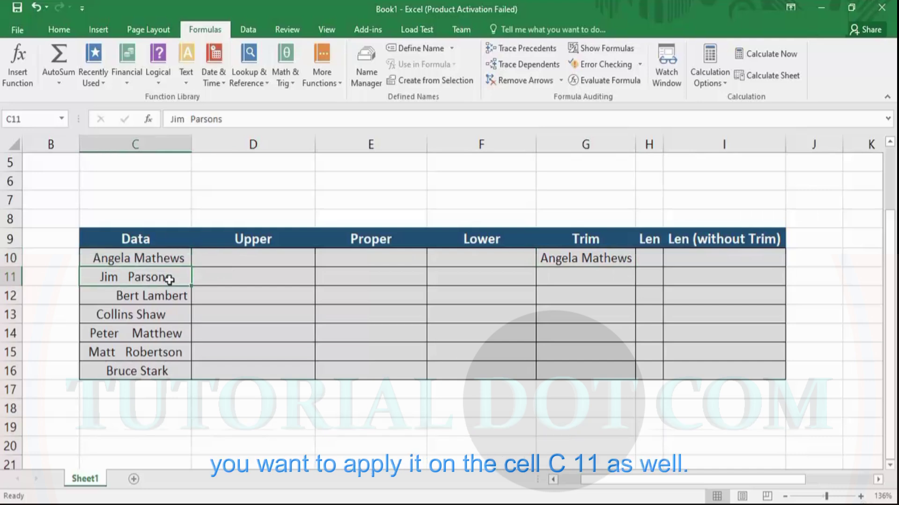
Fill the TRIM formula from G10 down through G16
left_click(552, 259)
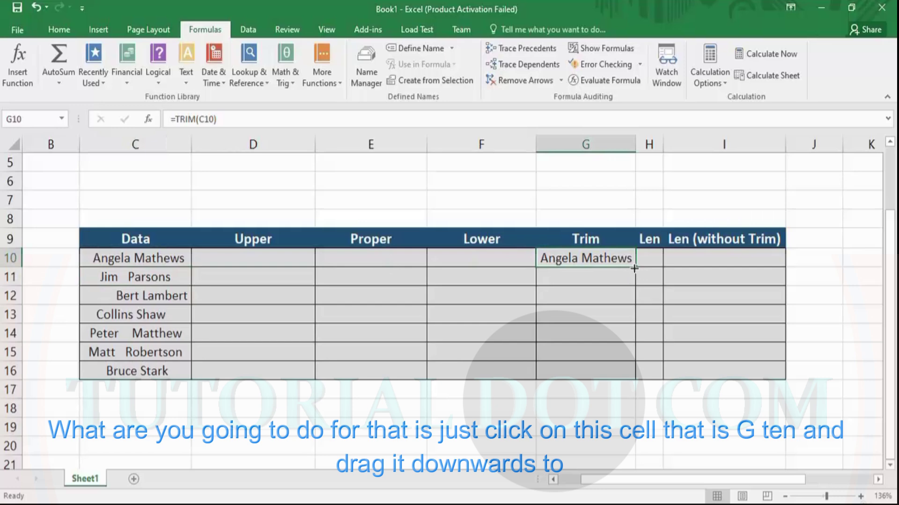
left_click_drag(634, 268, 635, 379)
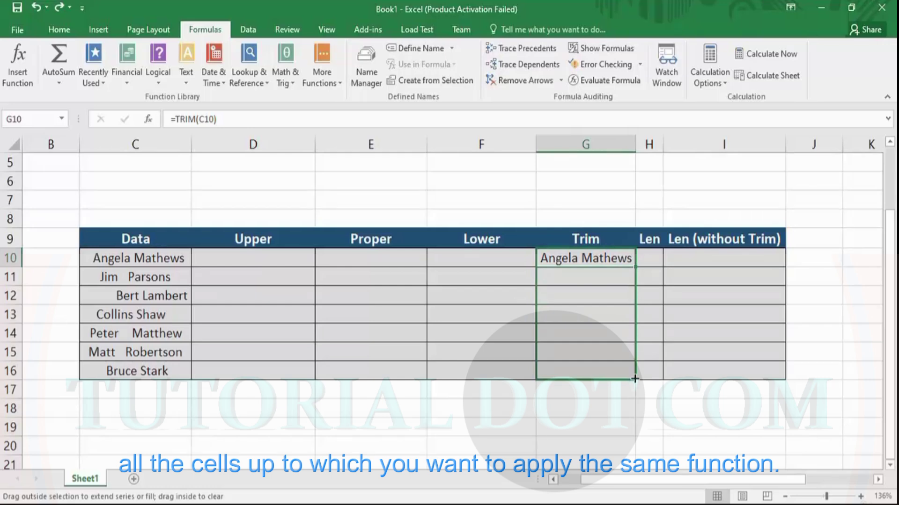
left_click_drag(634, 379, 634, 378)
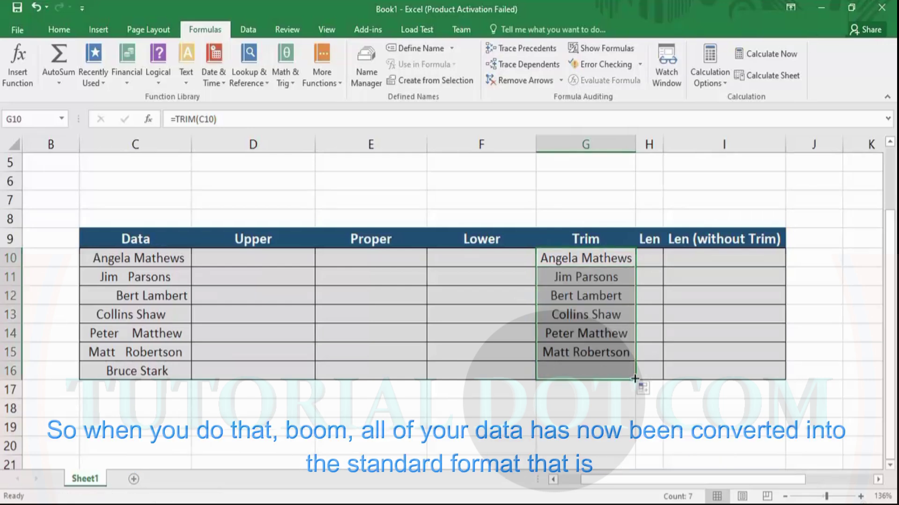
left_click(646, 346)
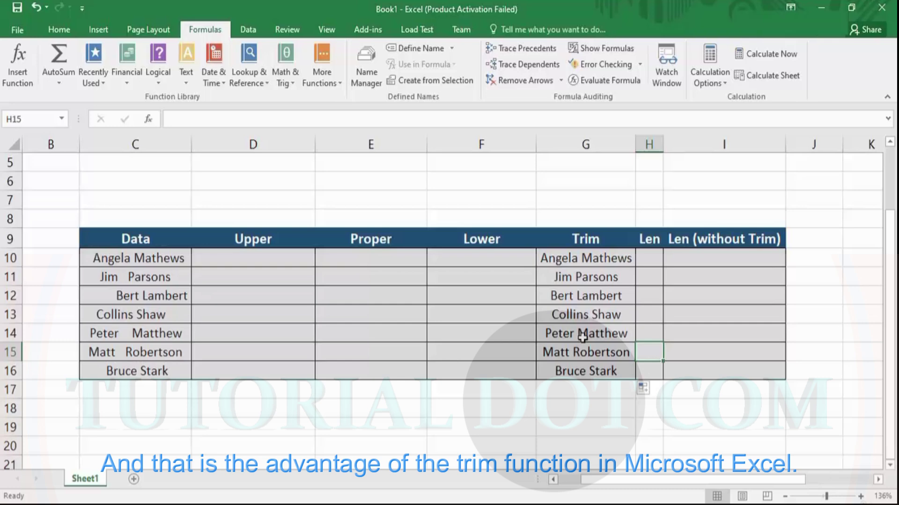
Enter =LEN(G10) in cell H10 to count the trimmed name's characters and fill it down through H16
left_click(651, 258)
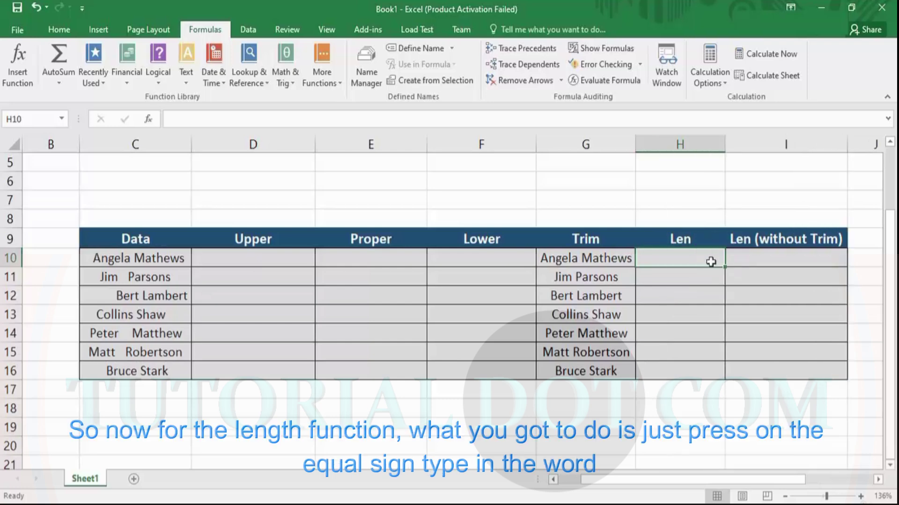
type("=")
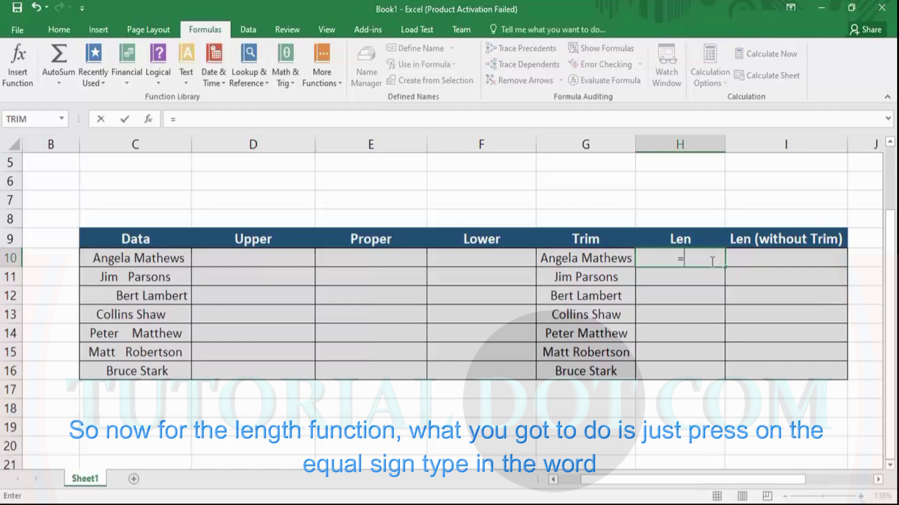
type("len")
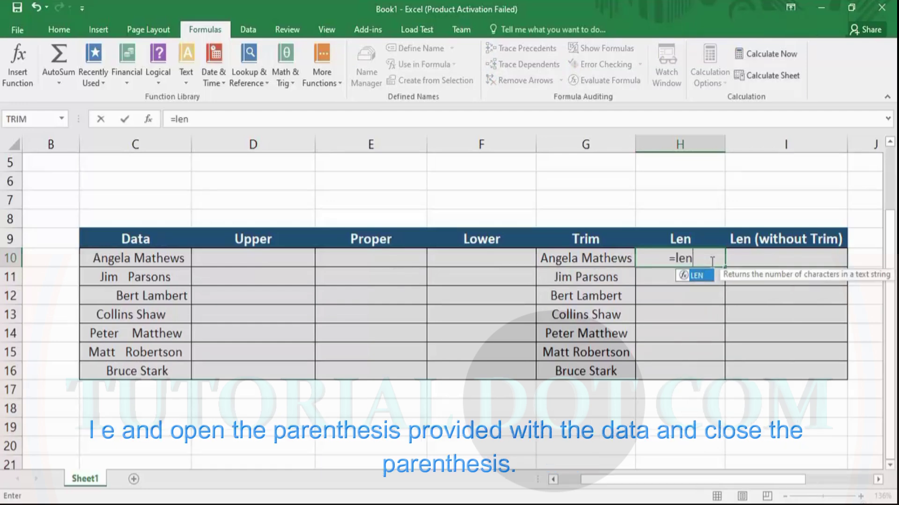
type("(")
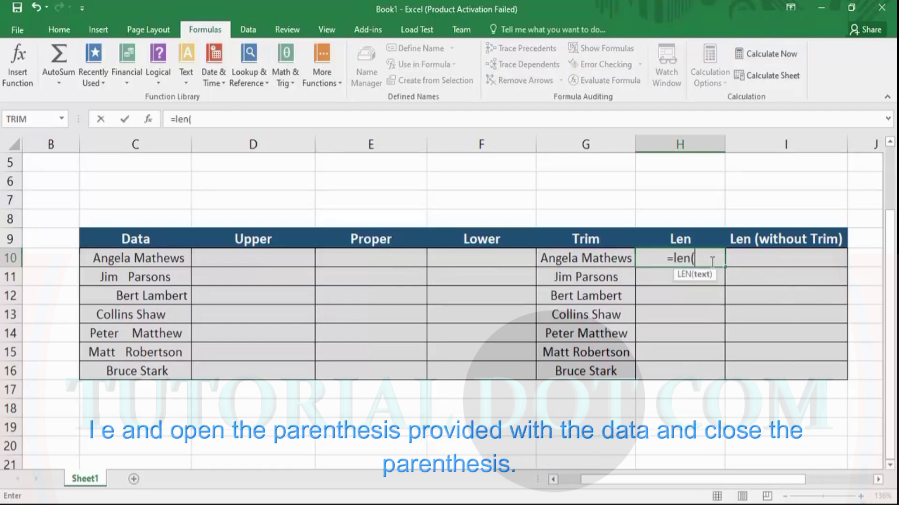
left_click(592, 259)
type(")")
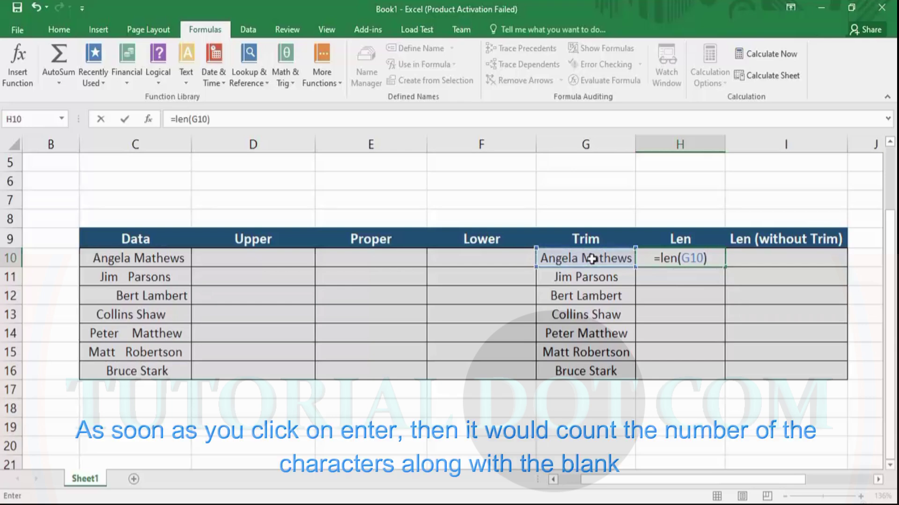
key("Return")
left_click(690, 257)
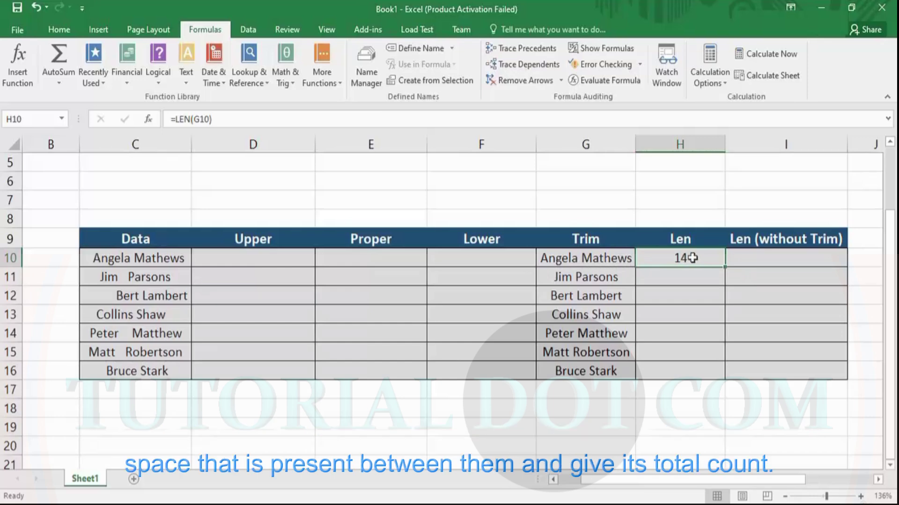
left_click_drag(725, 267, 719, 382)
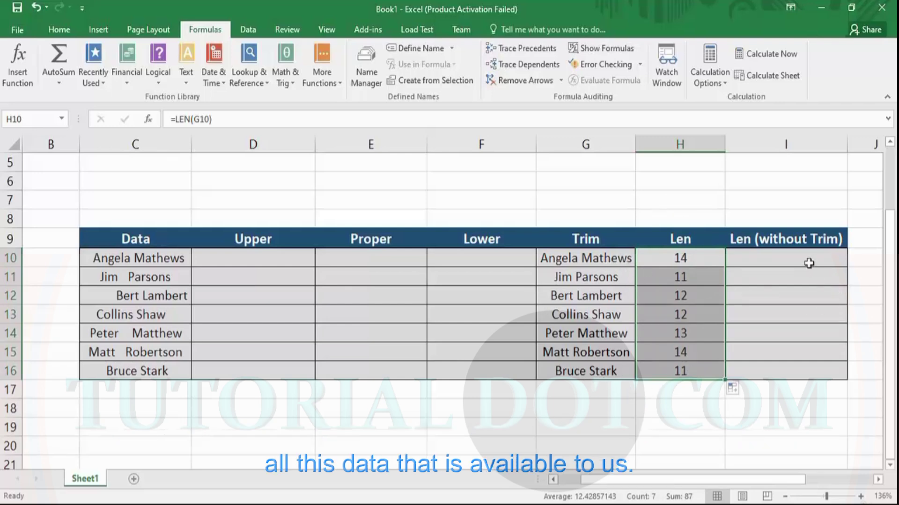
Enter =LEN(C10) in cell I10 to count the untrimmed name's characters and fill it down through I16
left_click(808, 263)
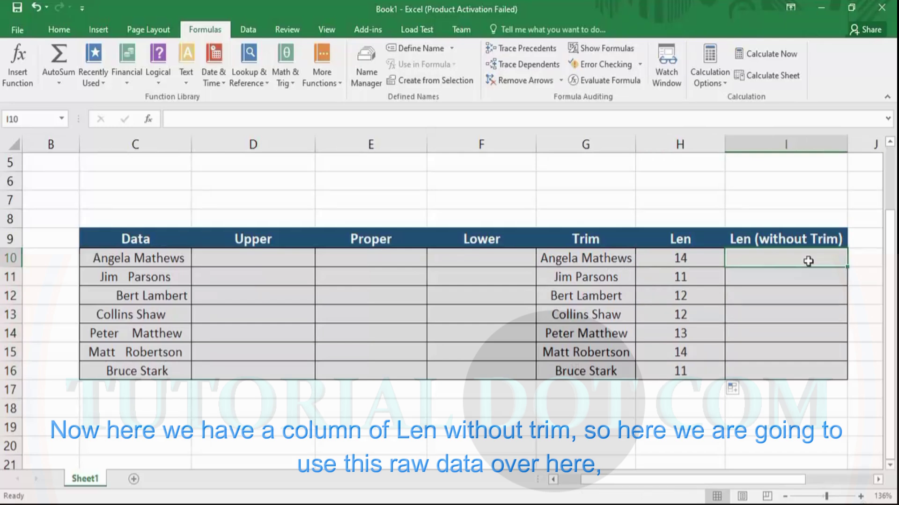
type("=len(")
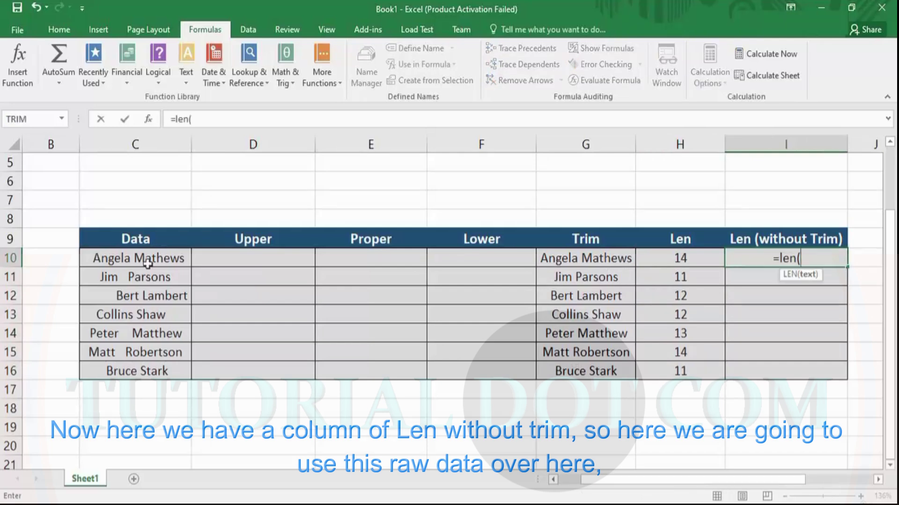
left_click(148, 262)
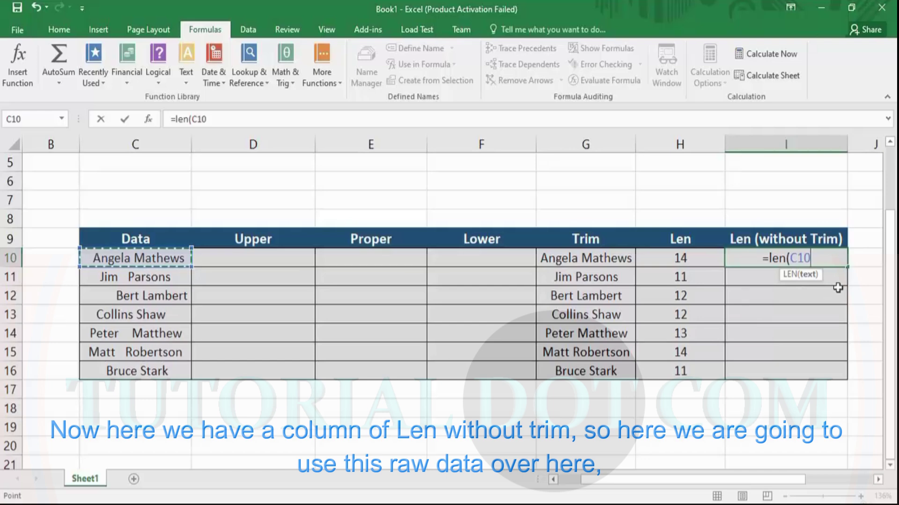
type(")")
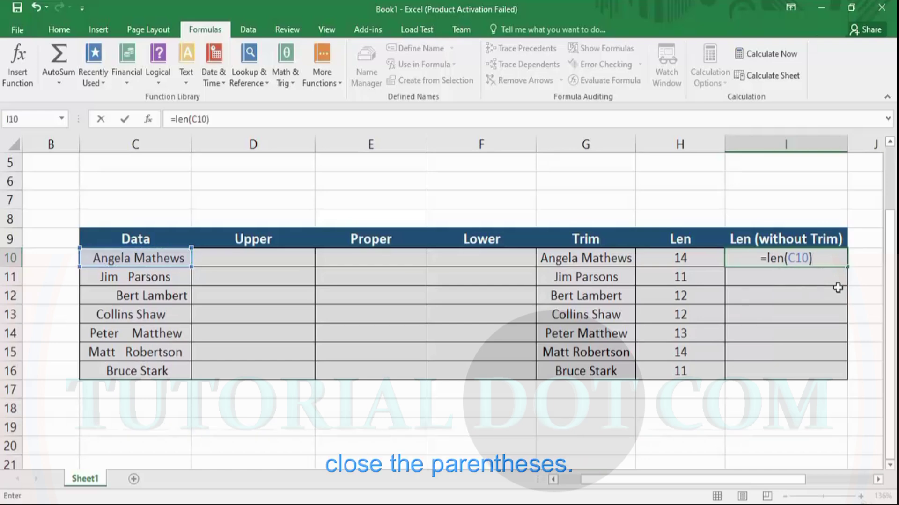
key("Return")
left_click(828, 263)
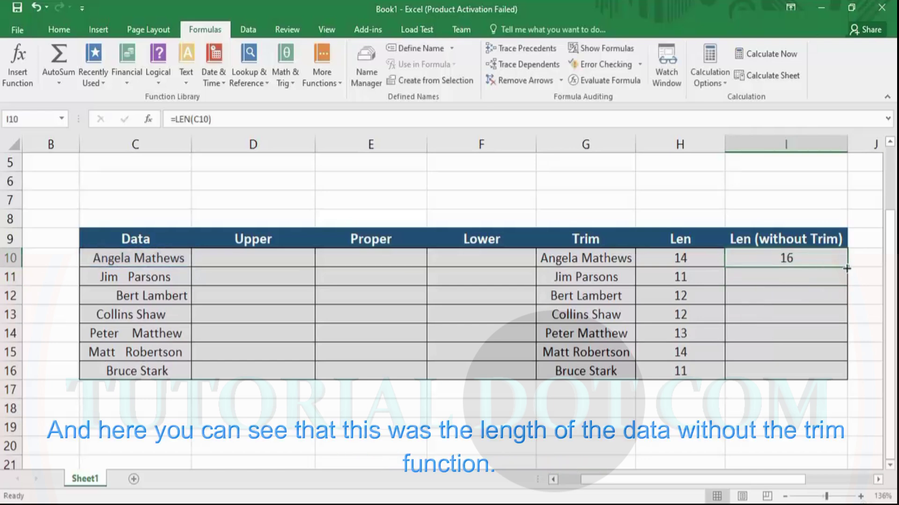
left_click_drag(847, 268, 850, 388)
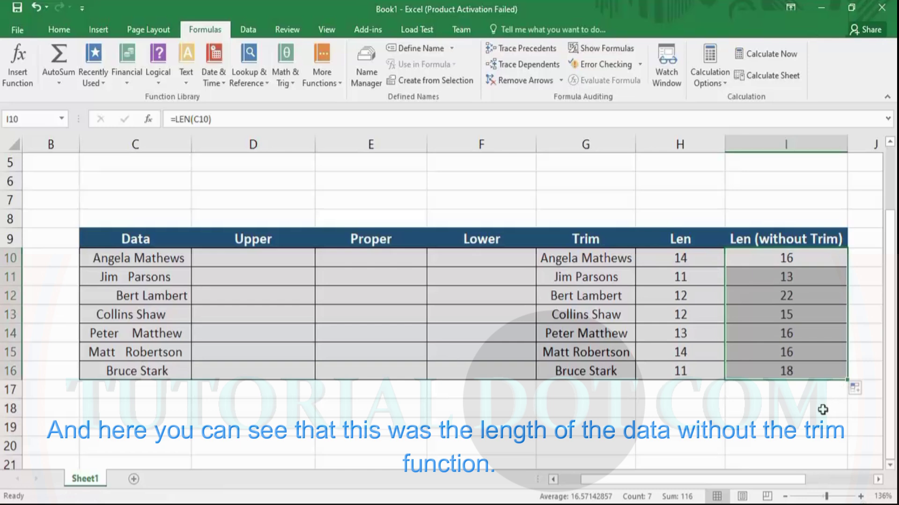
left_click(822, 408)
left_click(796, 277)
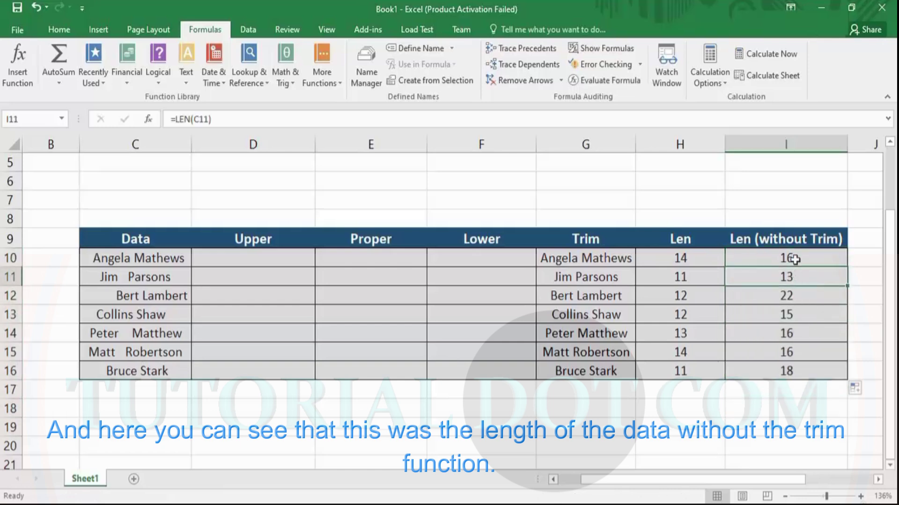
left_click(794, 261)
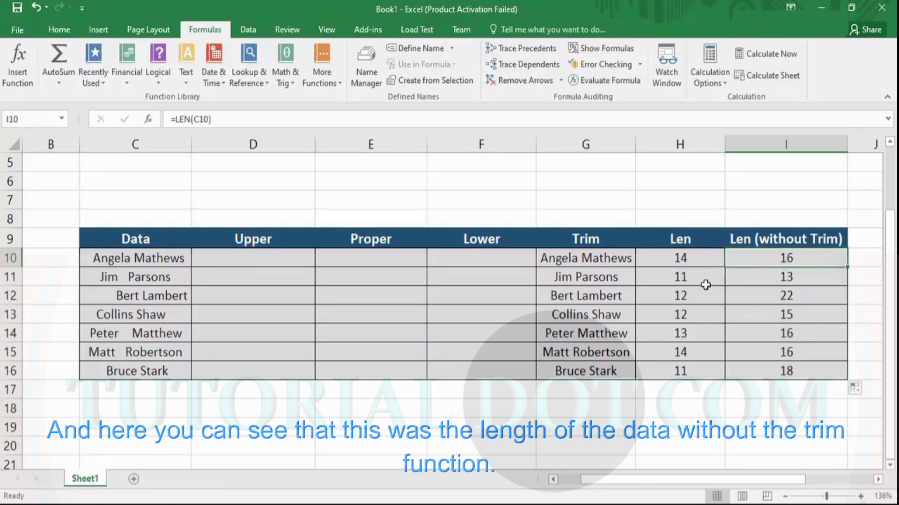
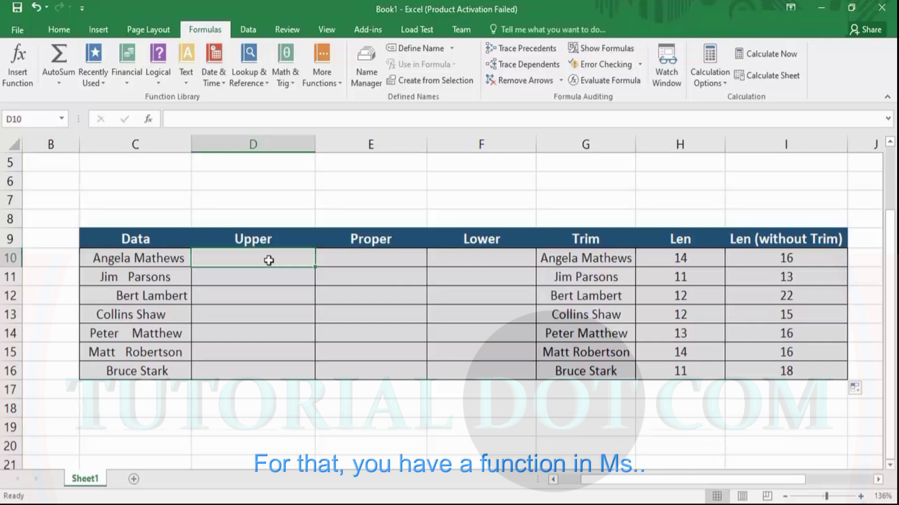
Enter =UPPER(C10) in cell D10 to convert the first name to uppercase and fill it down through D16
type("=u")
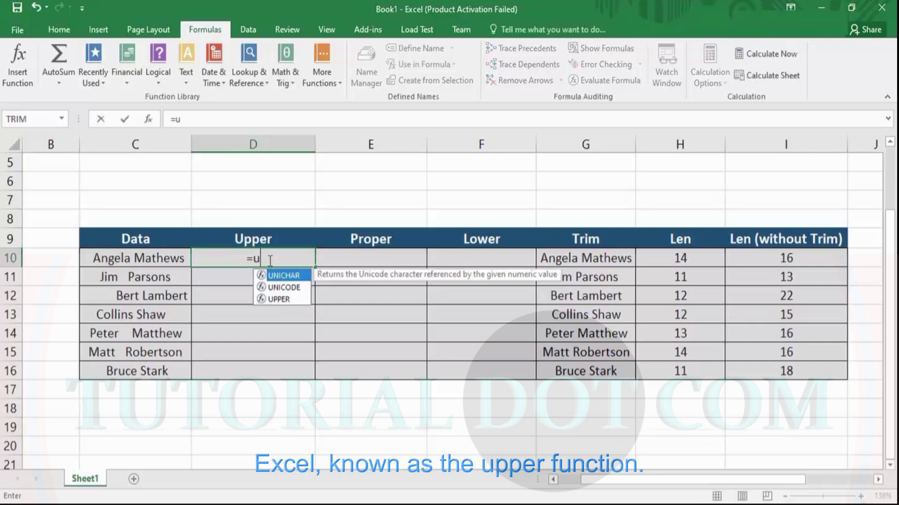
type("pper")
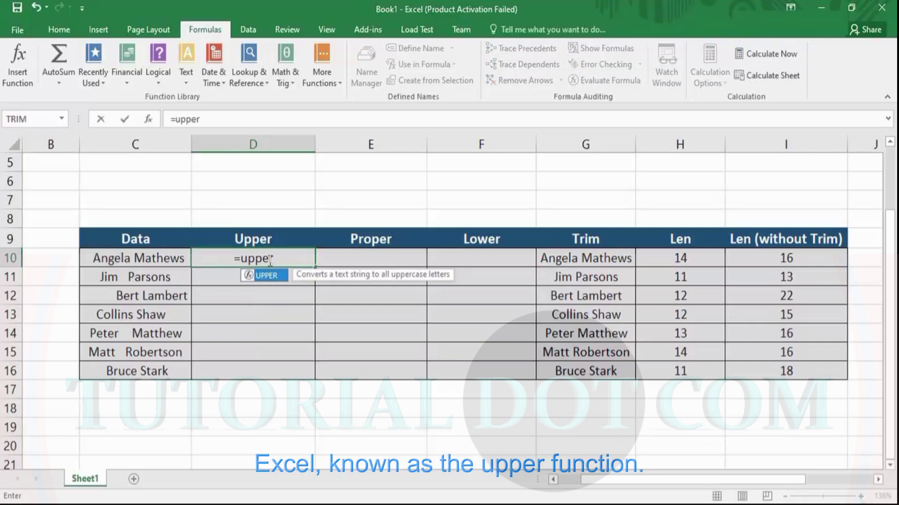
type("(")
left_click(132, 258)
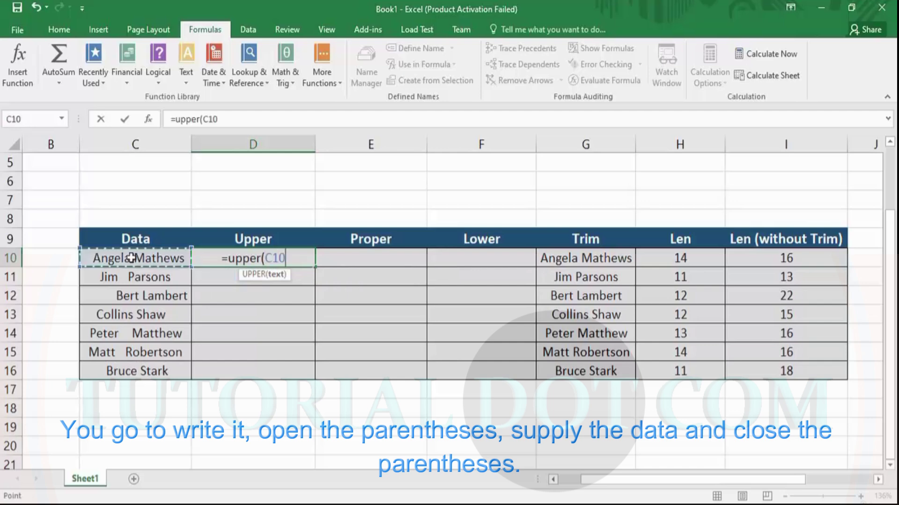
type(")")
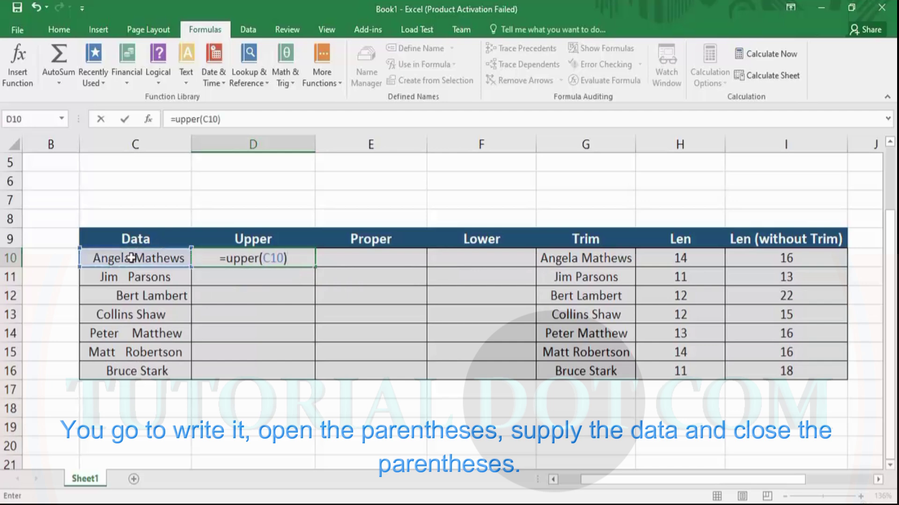
key("Return")
left_click(278, 257)
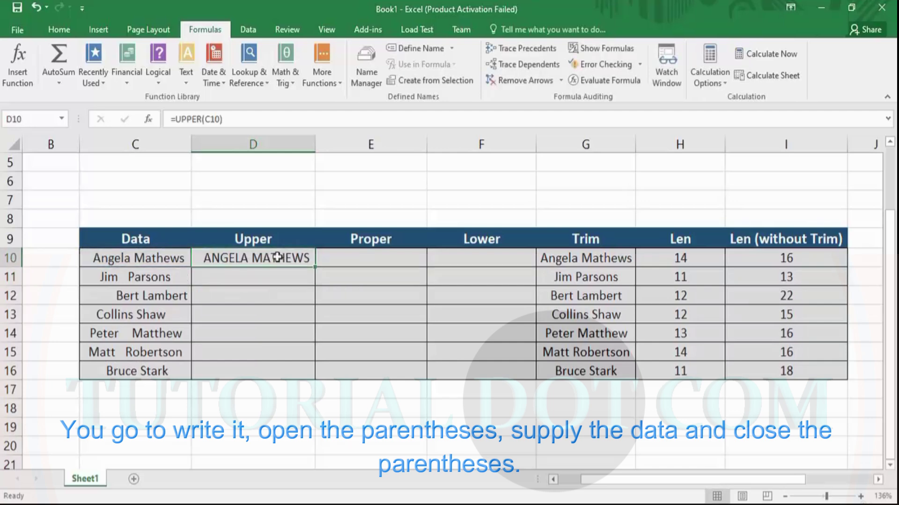
left_click_drag(318, 266, 309, 382)
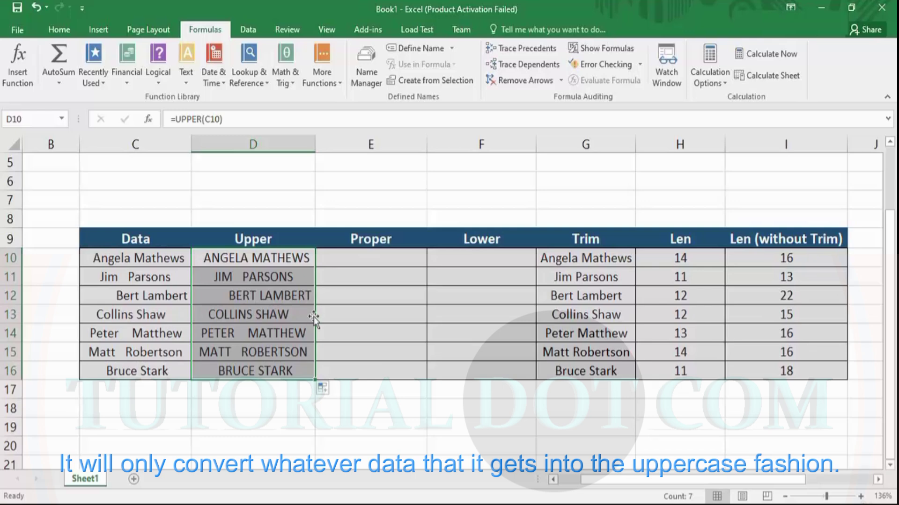
Enter =LOWER(G10) in cell F10 to convert the trimmed name to lowercase and fill it down through F16
left_click(450, 263)
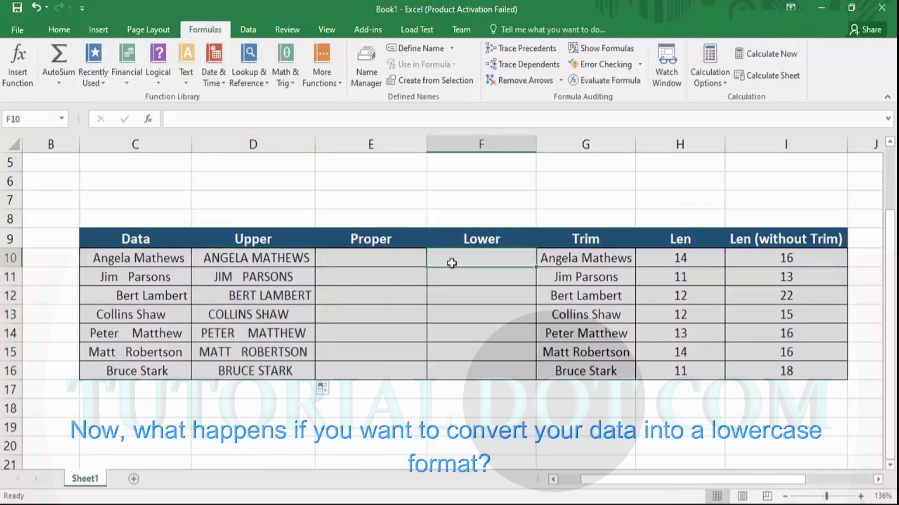
type("=")
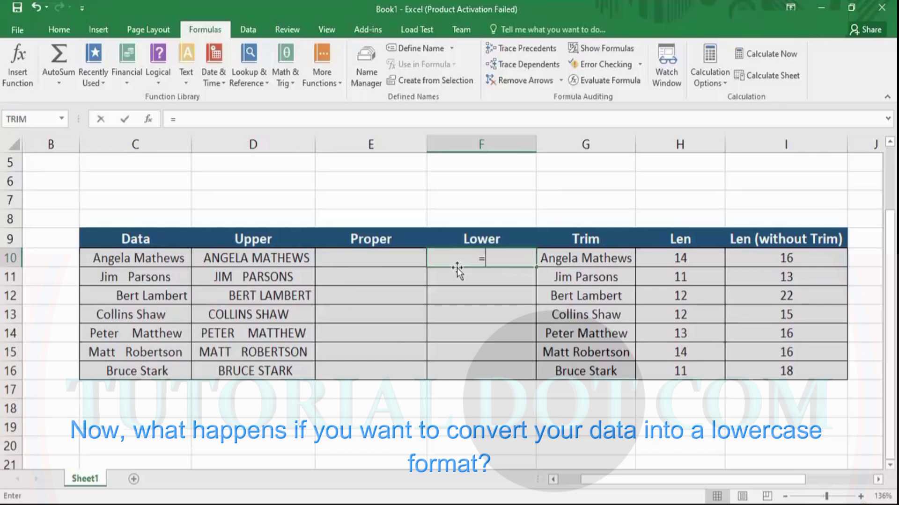
type("lower(")
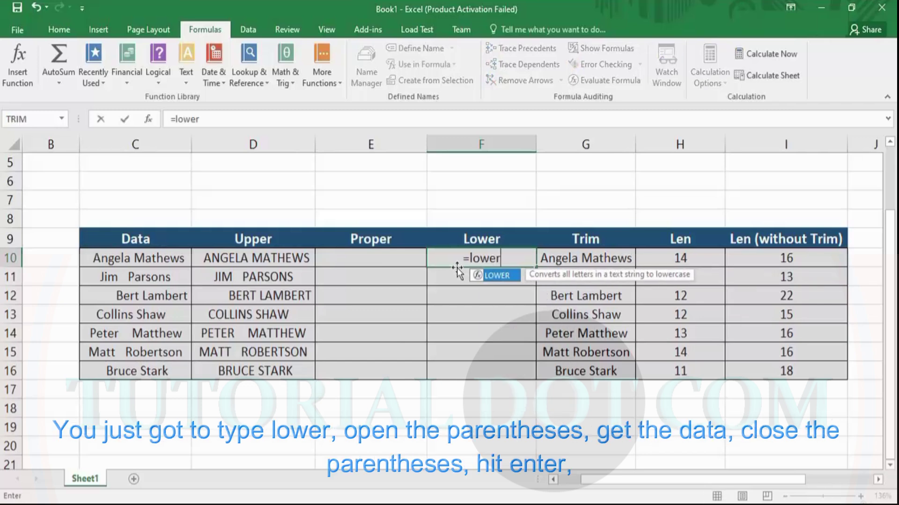
left_click(560, 263)
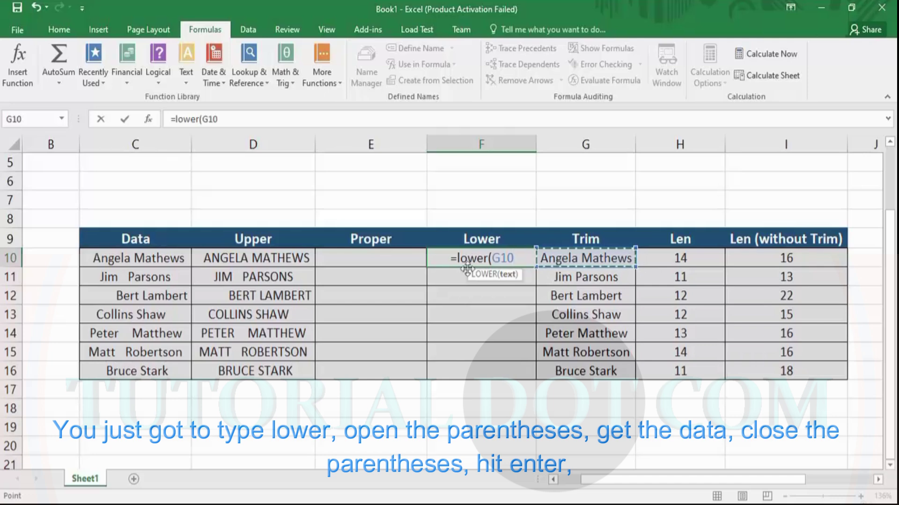
type(")")
key("Return")
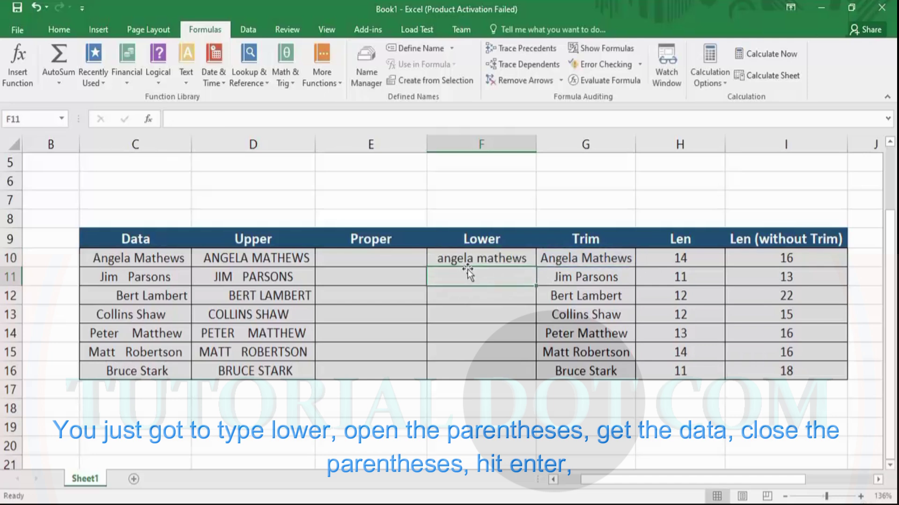
left_click(482, 260)
left_click_drag(536, 271, 535, 377)
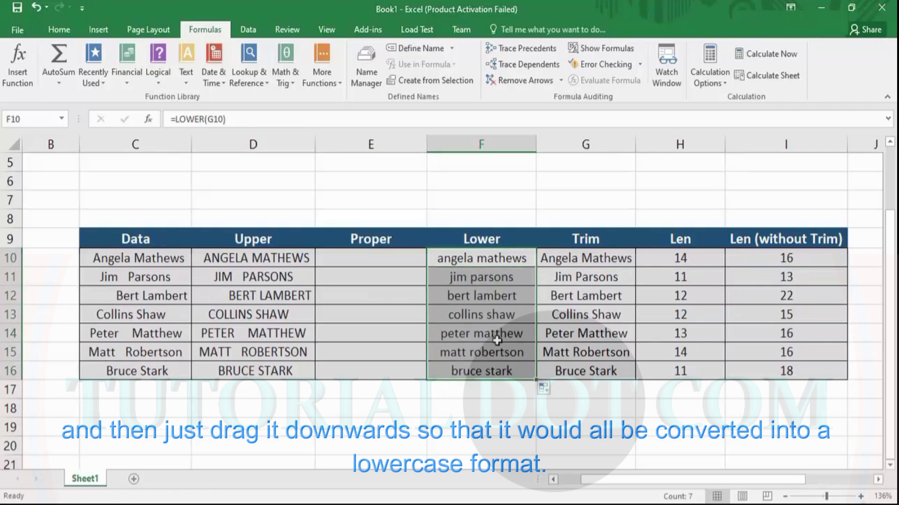
Enter =PROPER(F10) in cell E10 to capitalize each word of the lowercase name and fill it down through E16
left_click(400, 256)
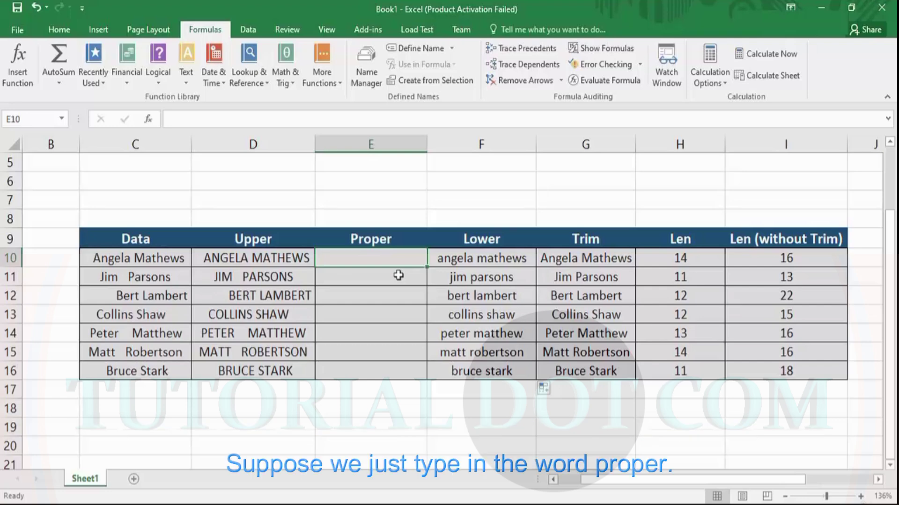
type("=pro")
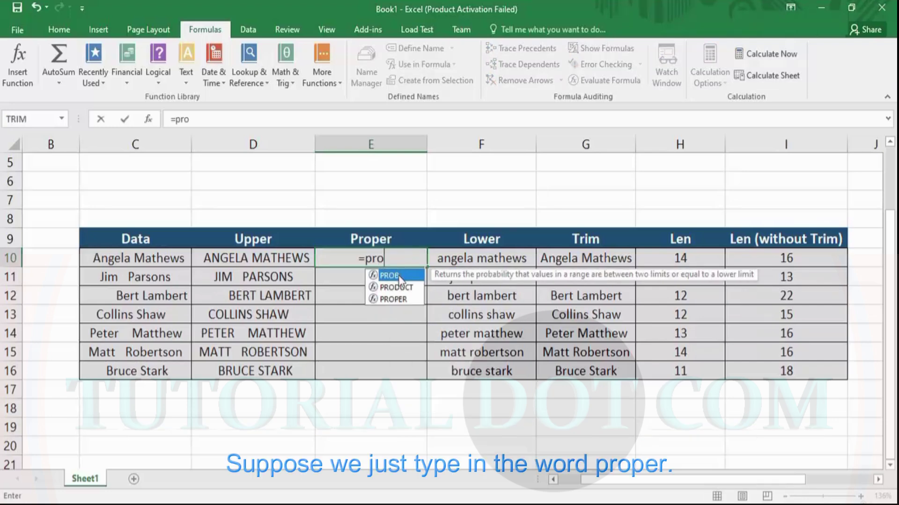
type("per(")
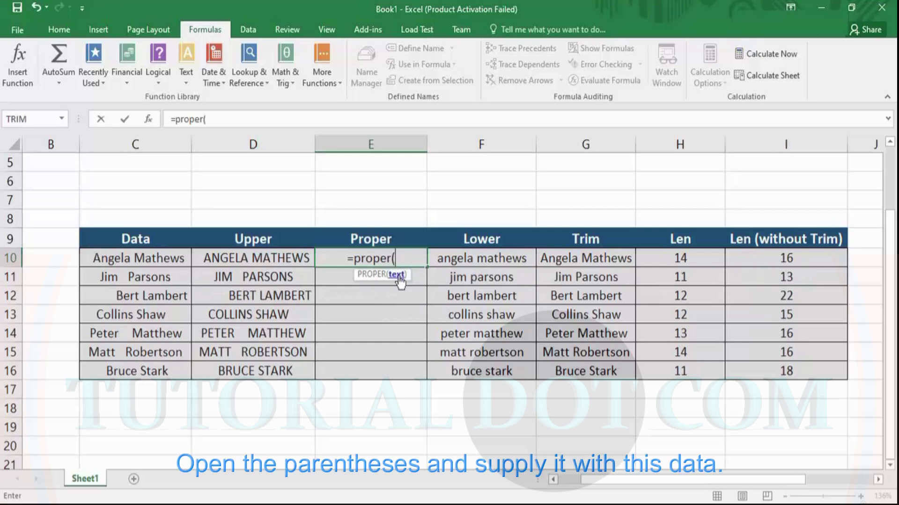
left_click(508, 259)
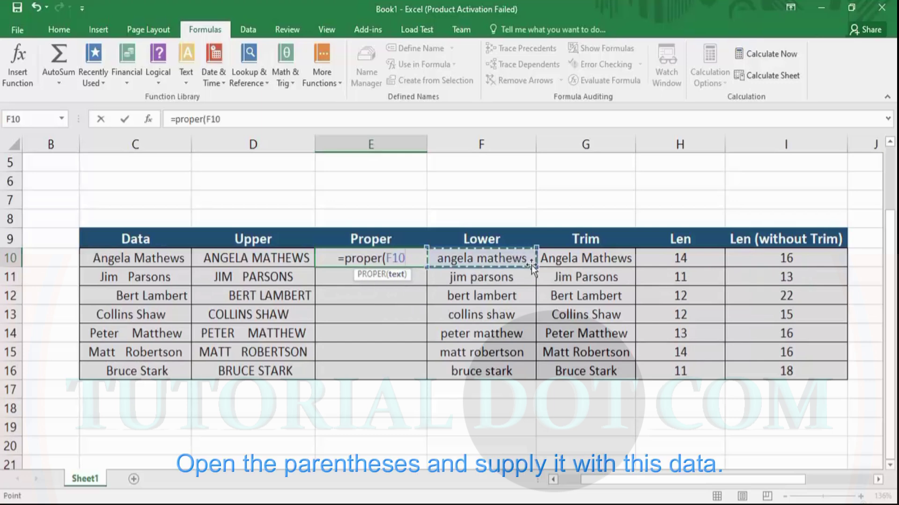
type(")")
key("Return")
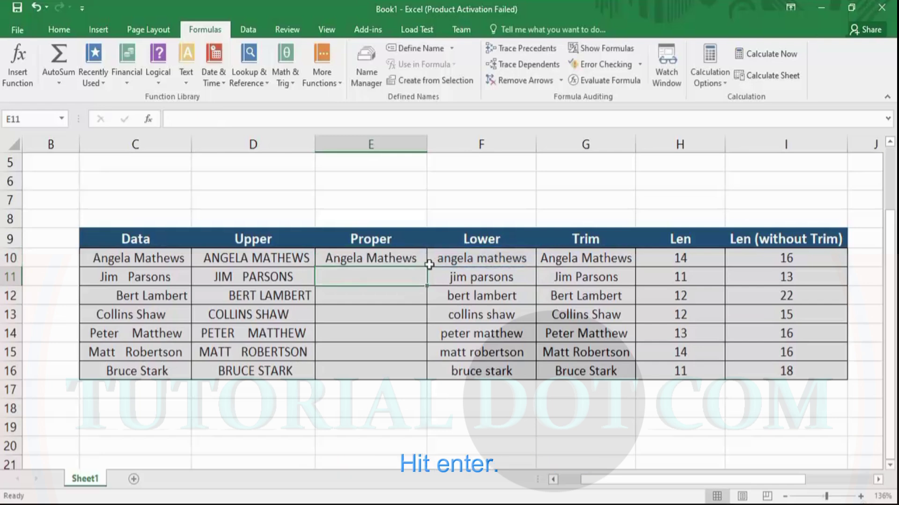
left_click(410, 259)
left_click(462, 262)
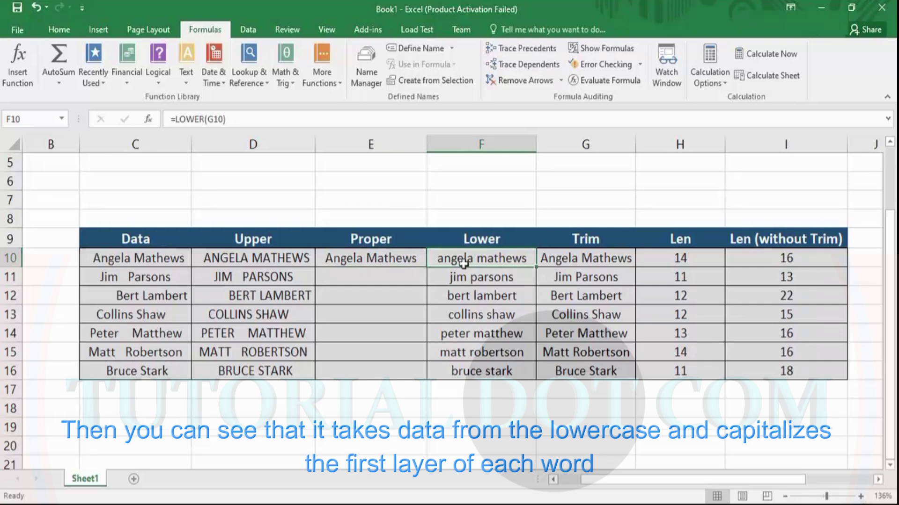
left_click(372, 258)
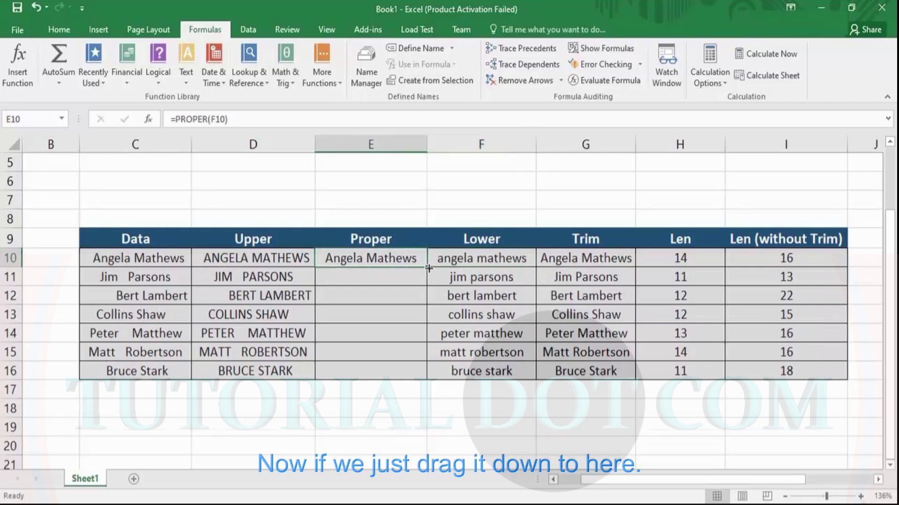
left_click_drag(426, 269, 428, 380)
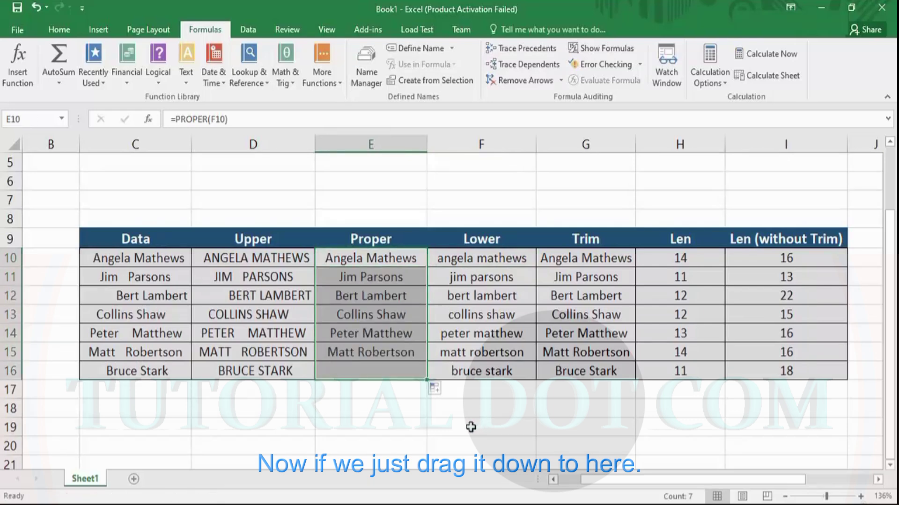
left_click(412, 408)
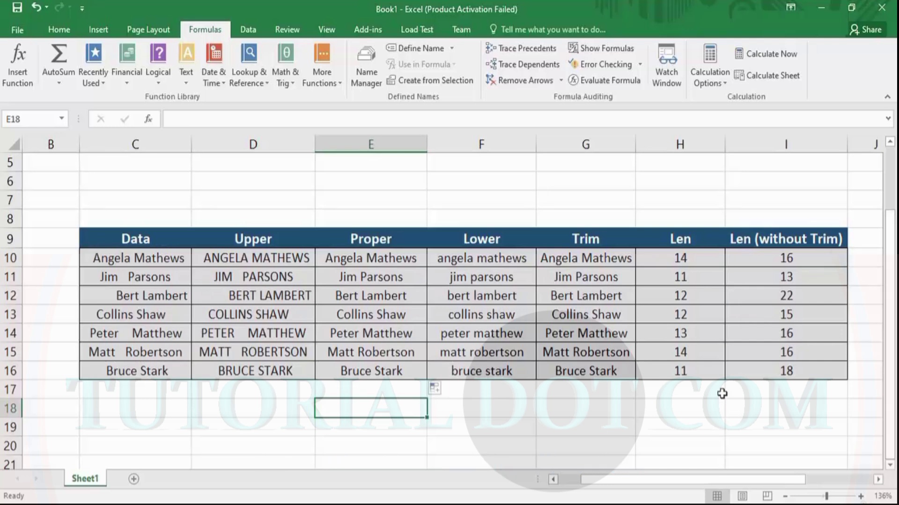
Enter =CONCATENATE(E19,F19) in cell G19 to join the words Programming and Knowledge from row 19
left_click(366, 425)
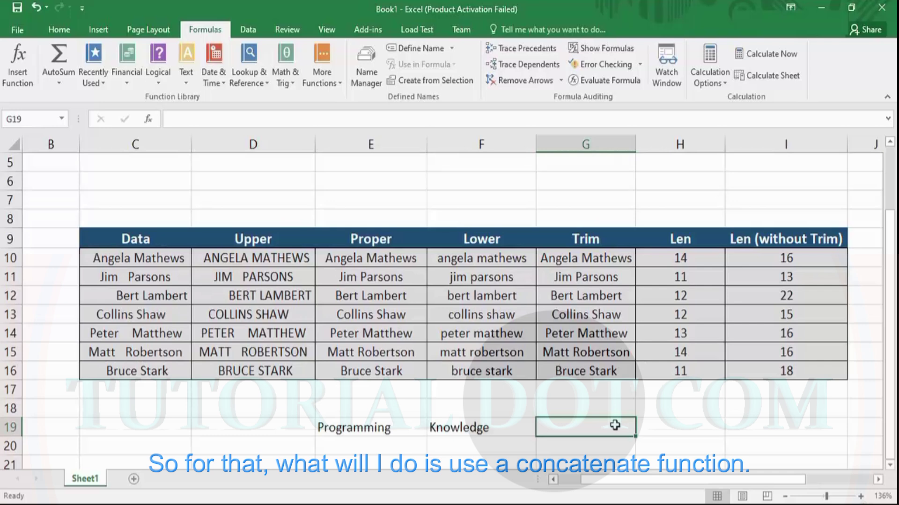
type("=")
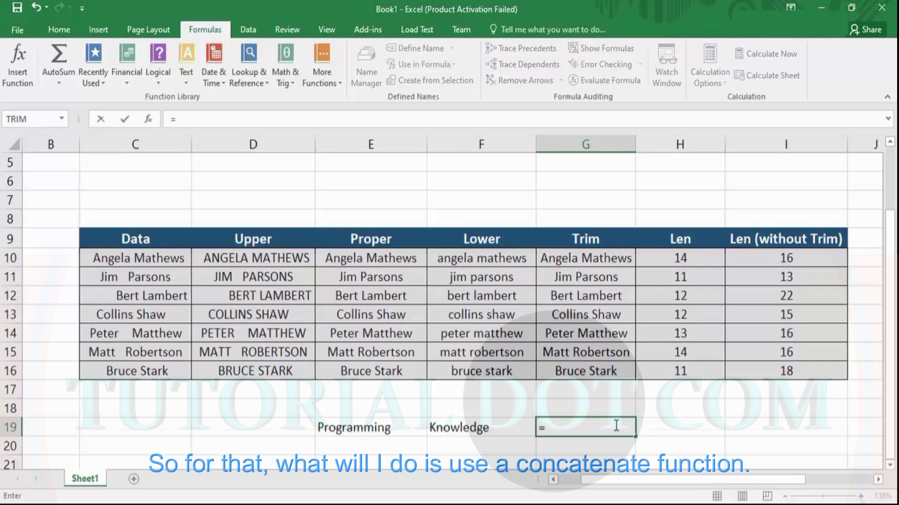
type("conca")
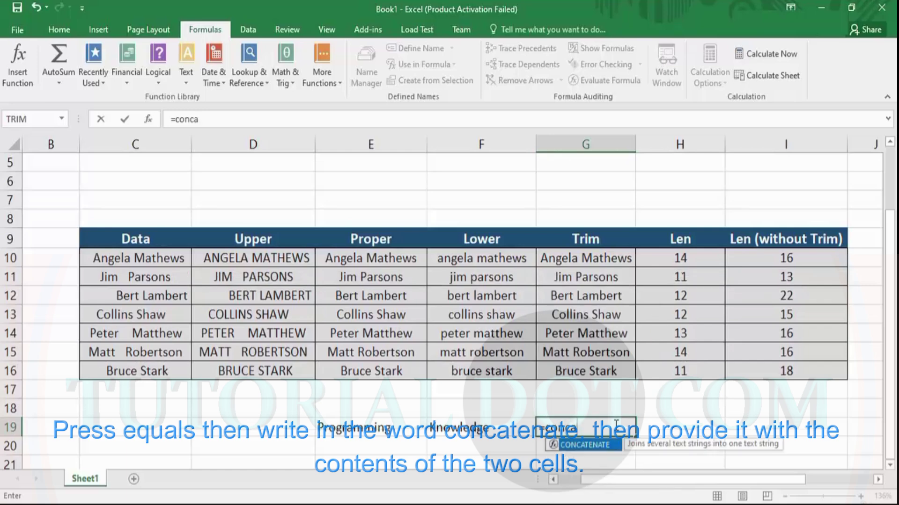
key("Tab")
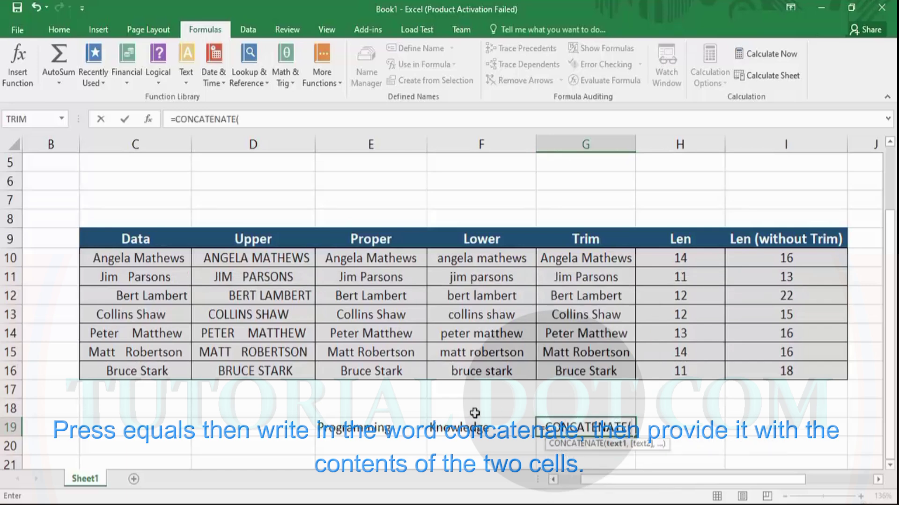
left_click(388, 435)
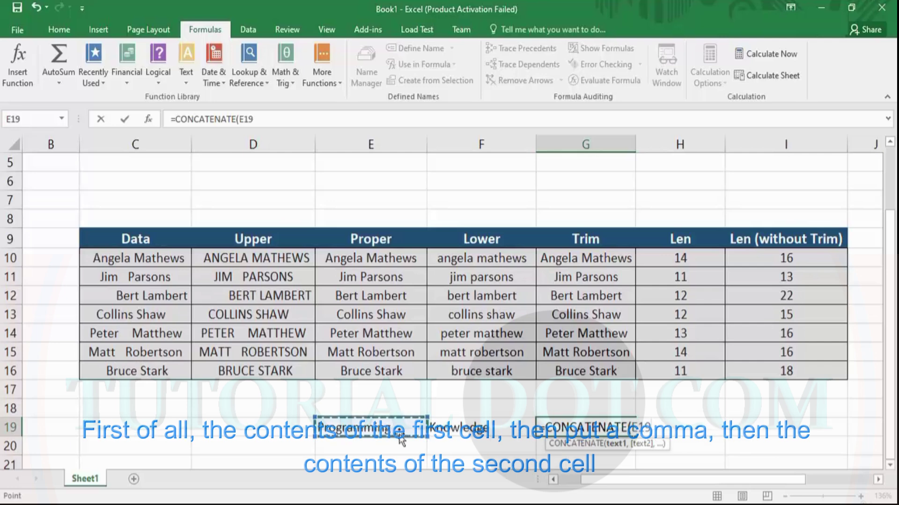
type(",")
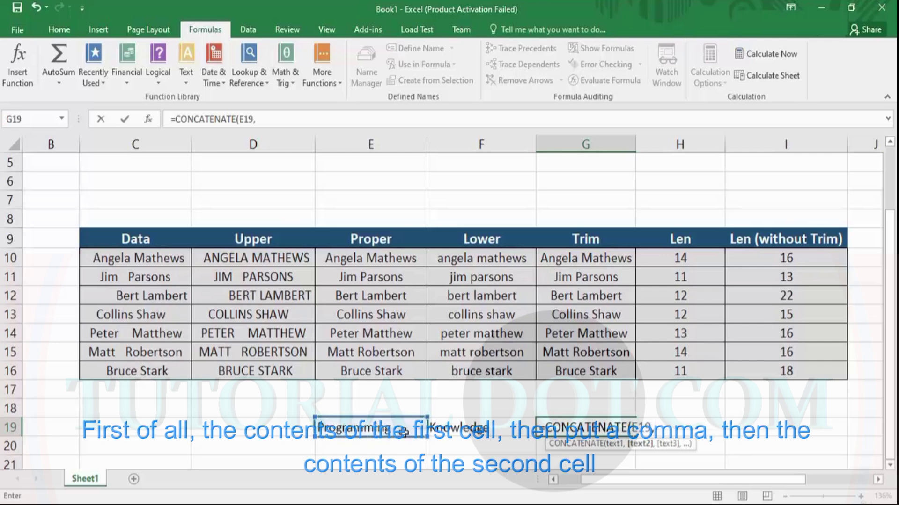
left_click(461, 426)
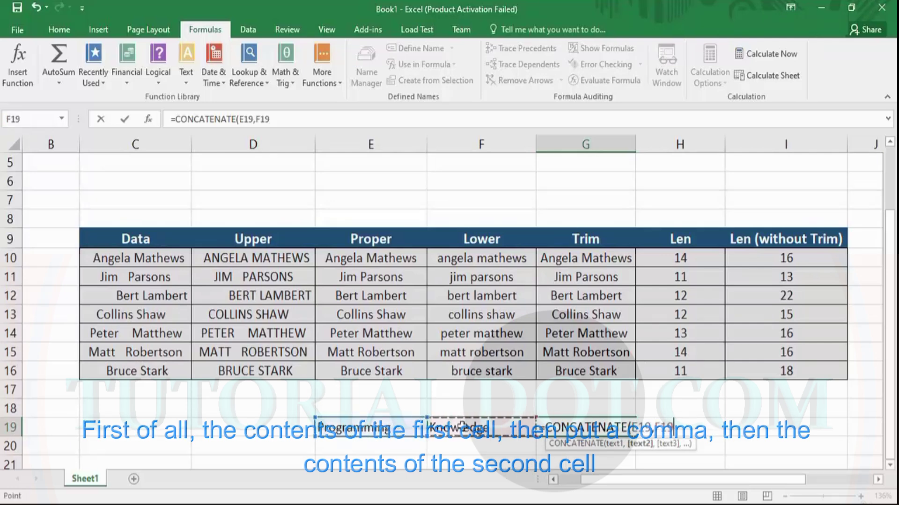
type(")")
key("Return")
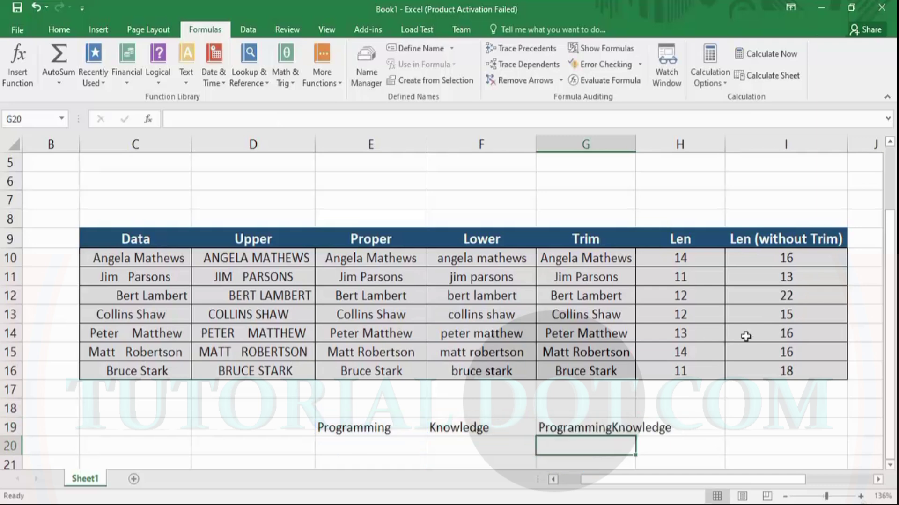
Auto-fit the width of column G to the joined text and select the empty cell H19
double_click(634, 143)
left_click(895, 290)
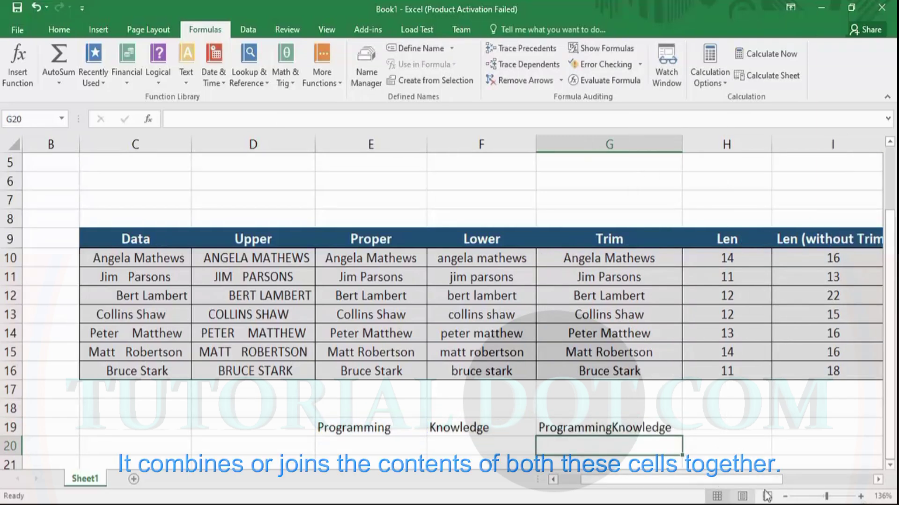
left_click(626, 428)
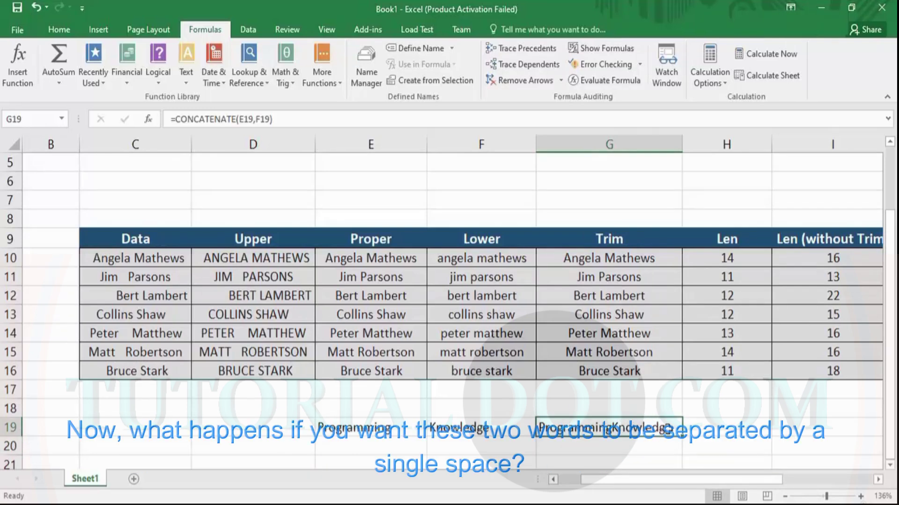
left_click(731, 427)
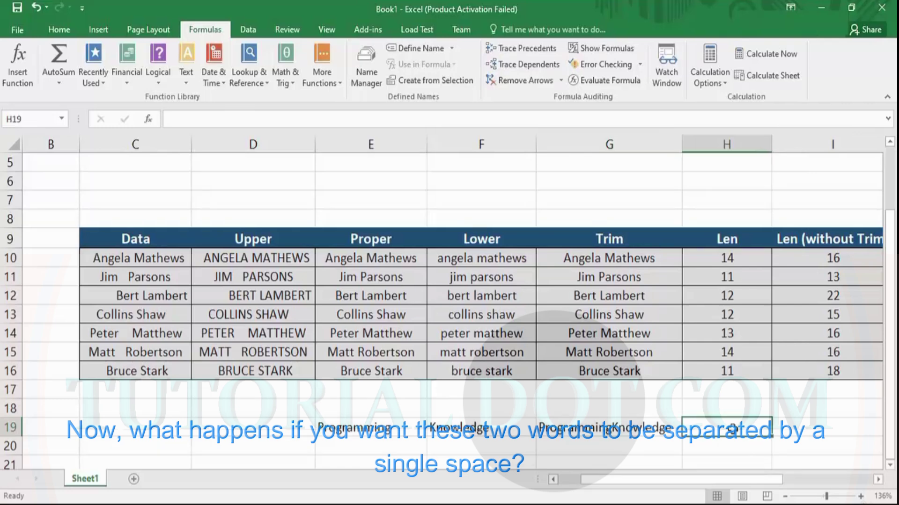
Enter =CONCATENATE(E19," ",F19) in cell H19 to join the two words with a space, and auto-fit the width of column H
type("=conc")
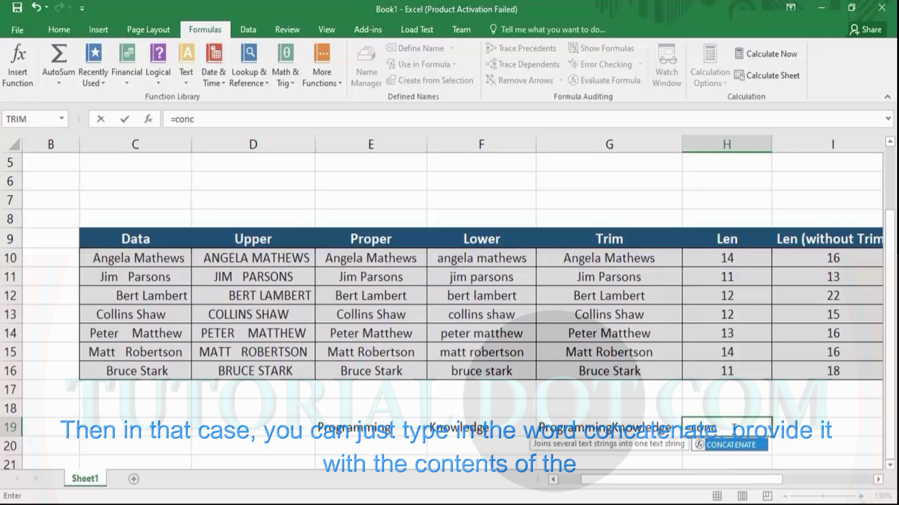
key("Tab")
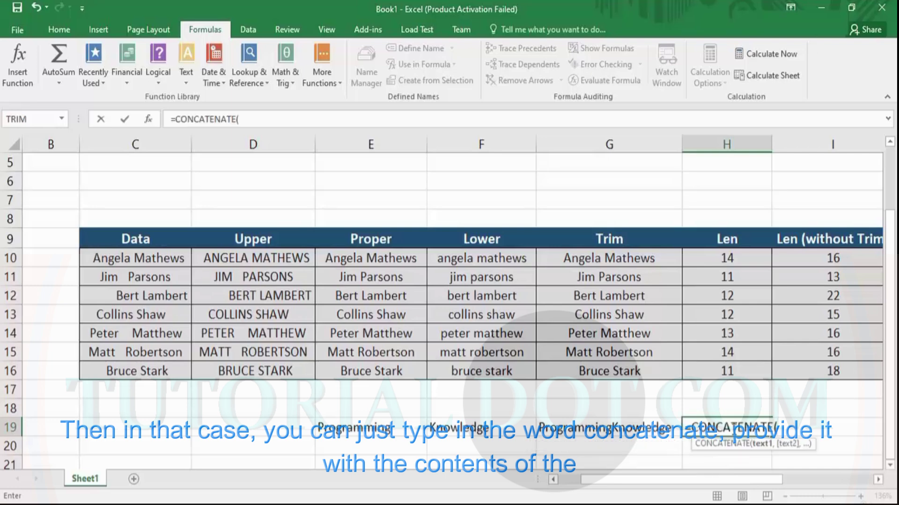
left_click(390, 430)
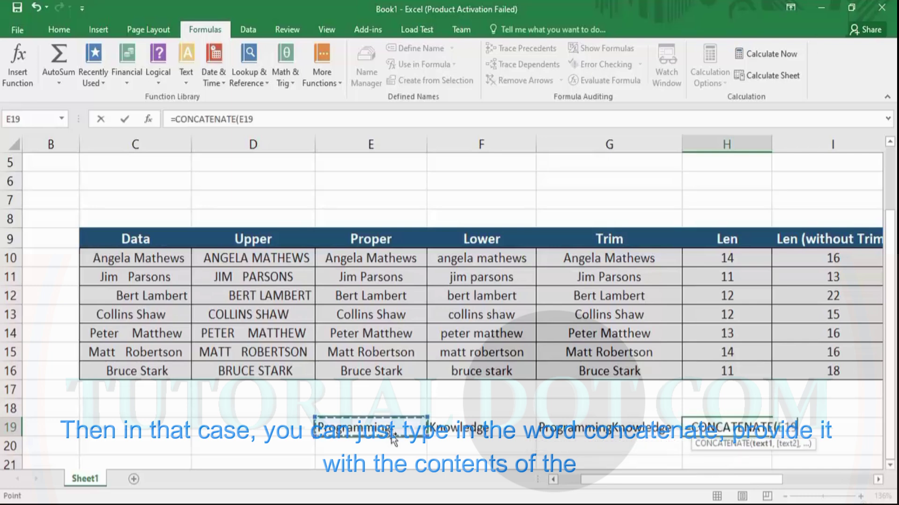
type(",\" \"")
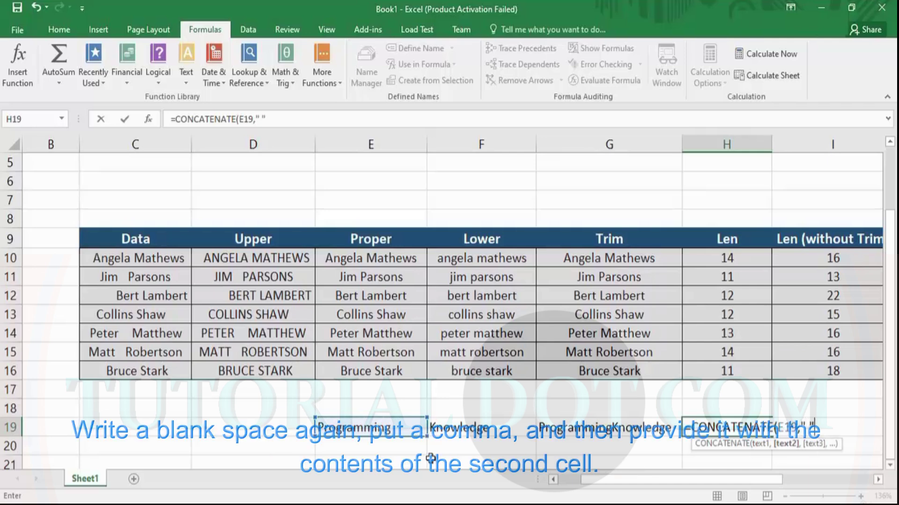
type(",")
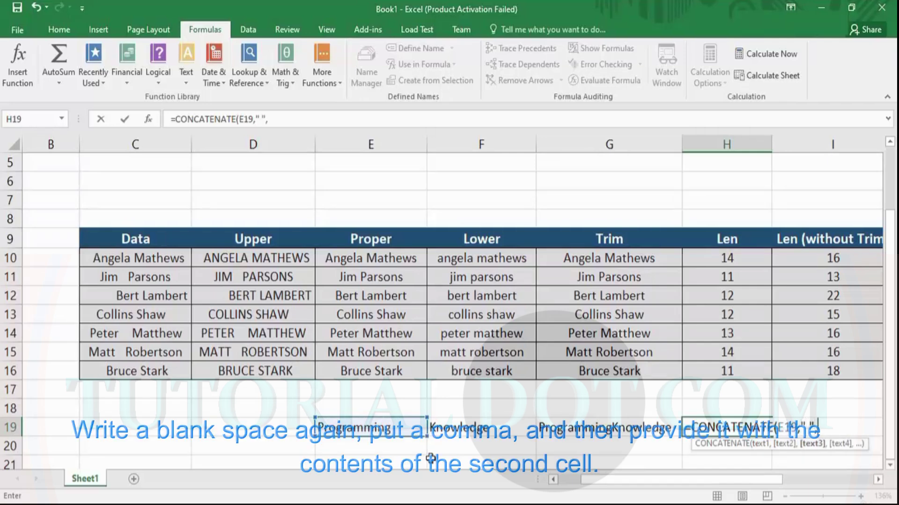
left_click(436, 431)
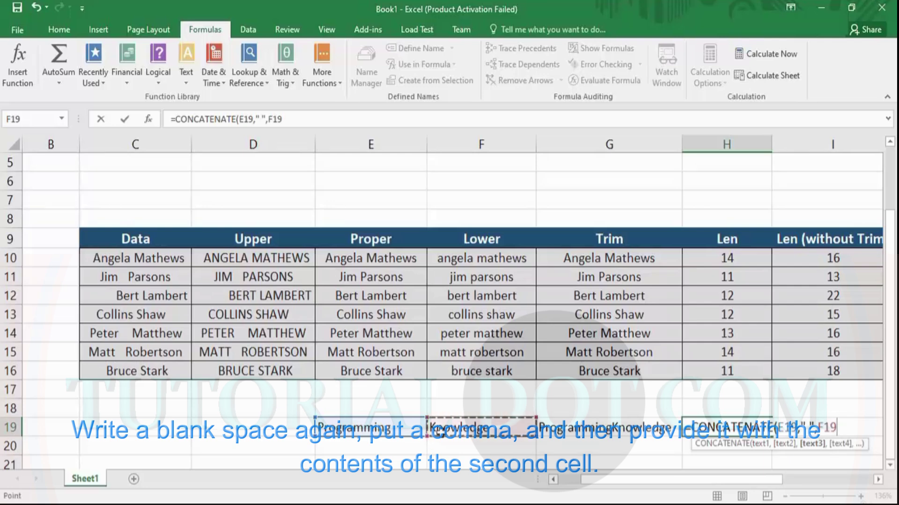
type(")")
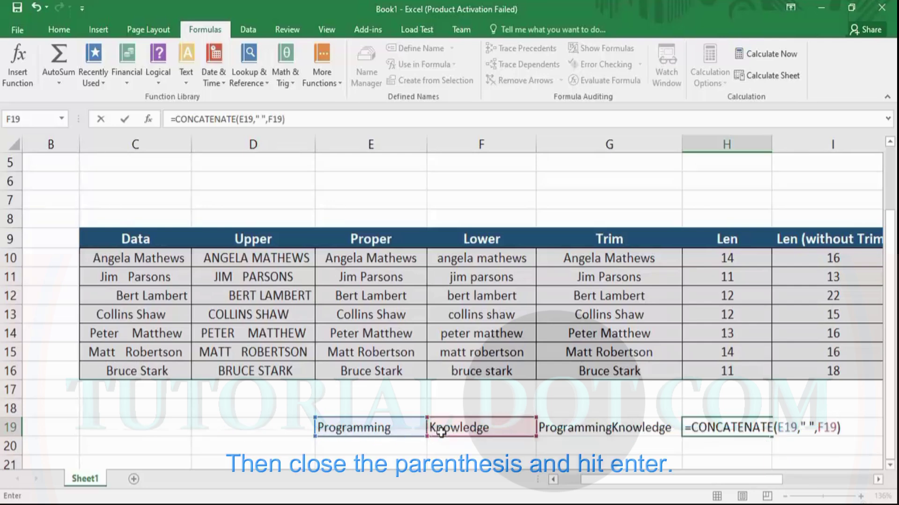
key("Return")
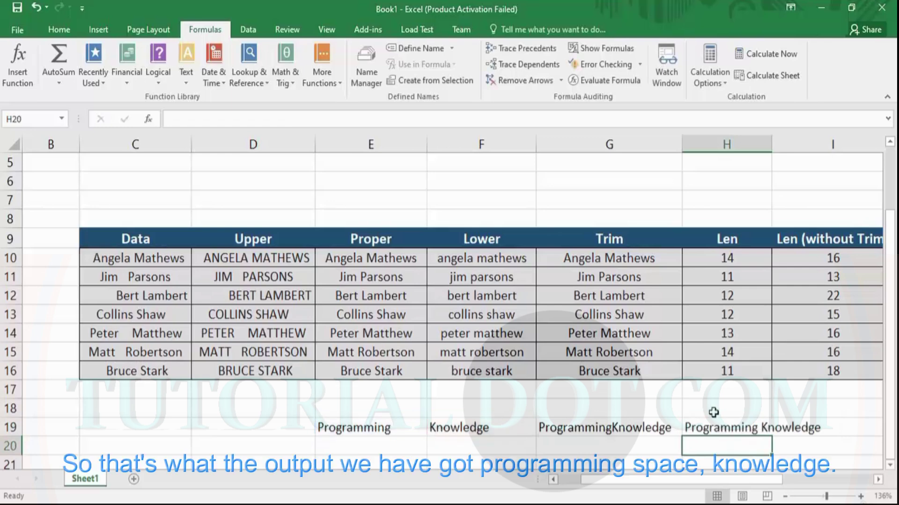
double_click(772, 145)
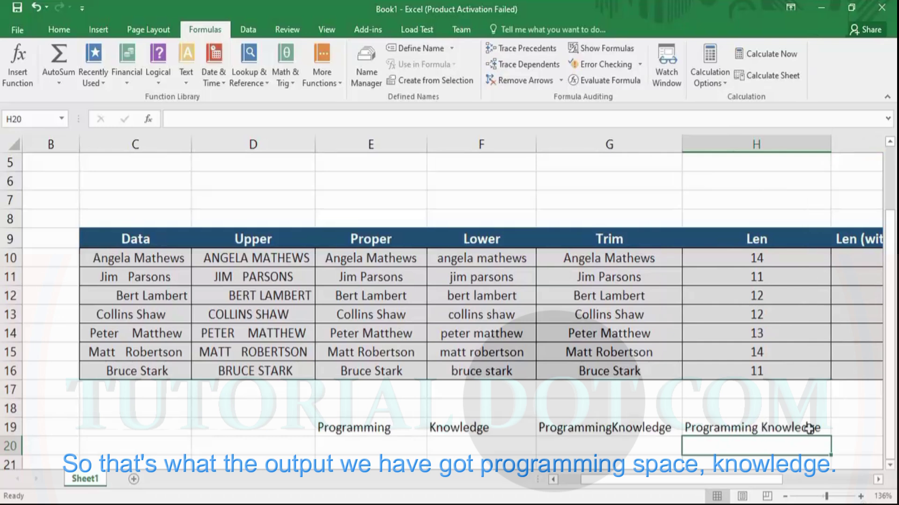
Insert several blank spaces before the word Knowledge in cell F19 and select G19 to check its joined text
left_click(430, 428)
double_click(431, 428)
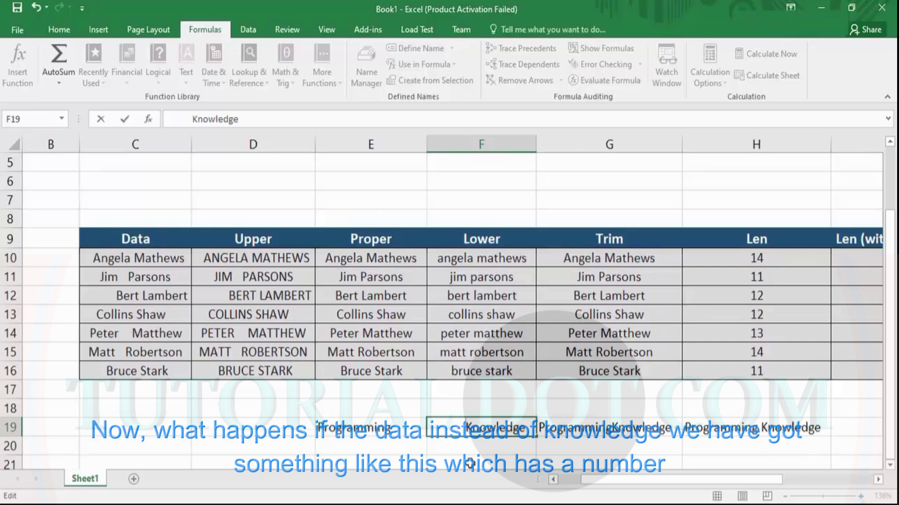
left_click(463, 449)
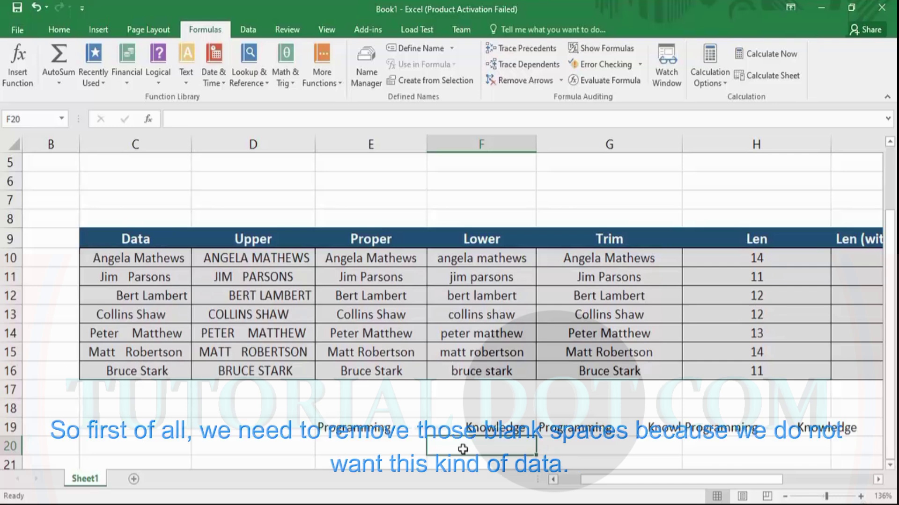
left_click(593, 425)
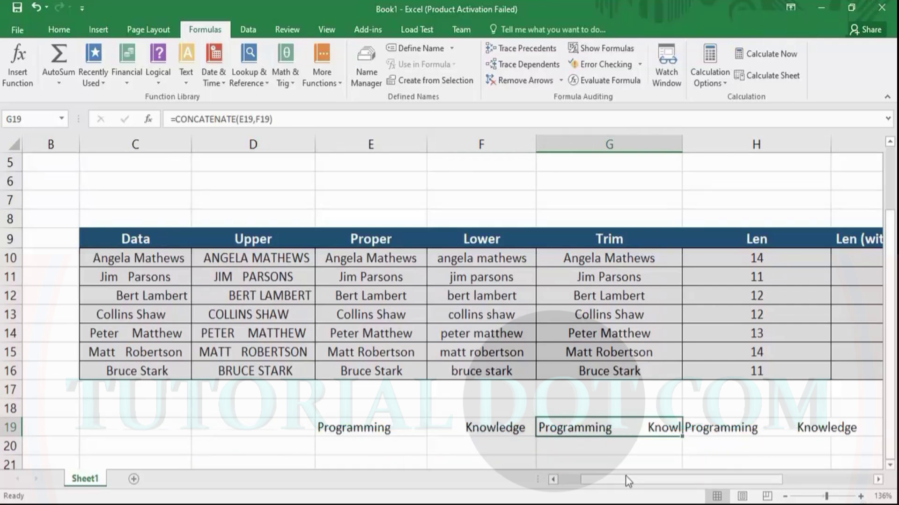
Enter =CONCATENATE(E19,TRIM(F19)) in cell G20 to join the words without the extra leading spaces, and select G20 to review the formula
left_click(612, 452)
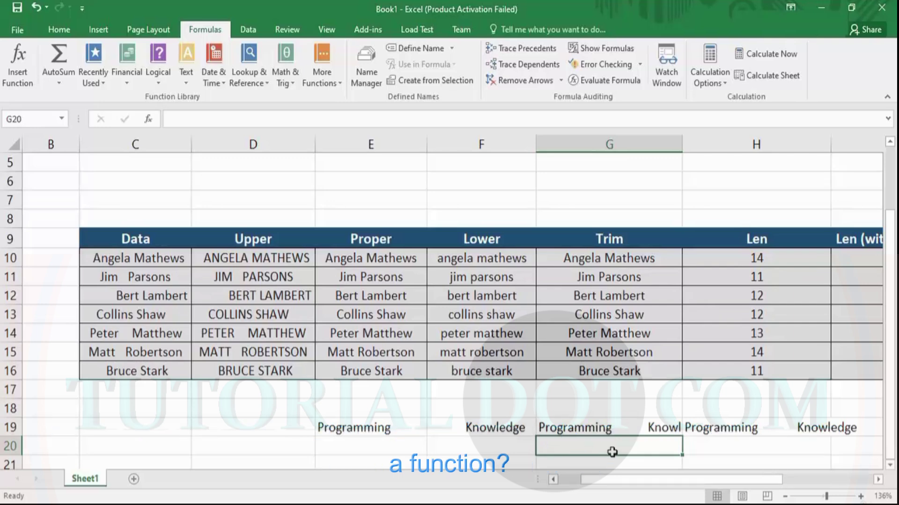
type("=")
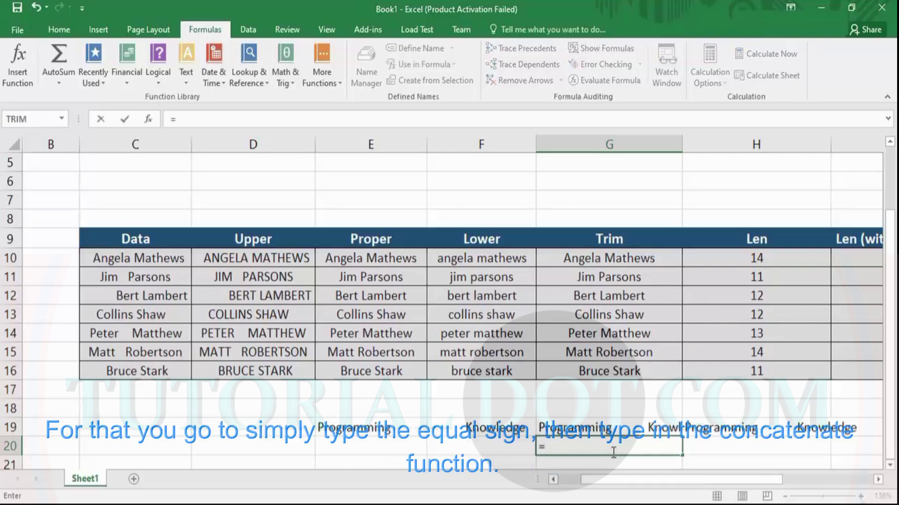
type("con")
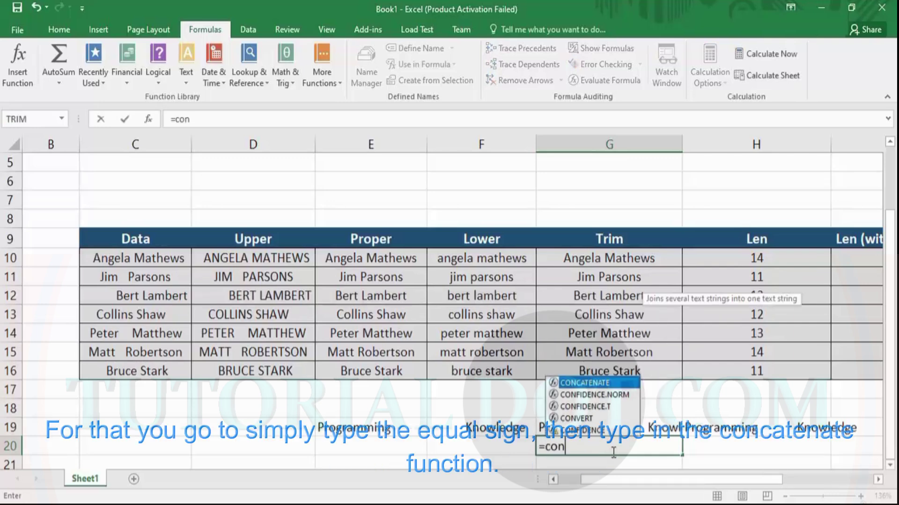
key("Tab")
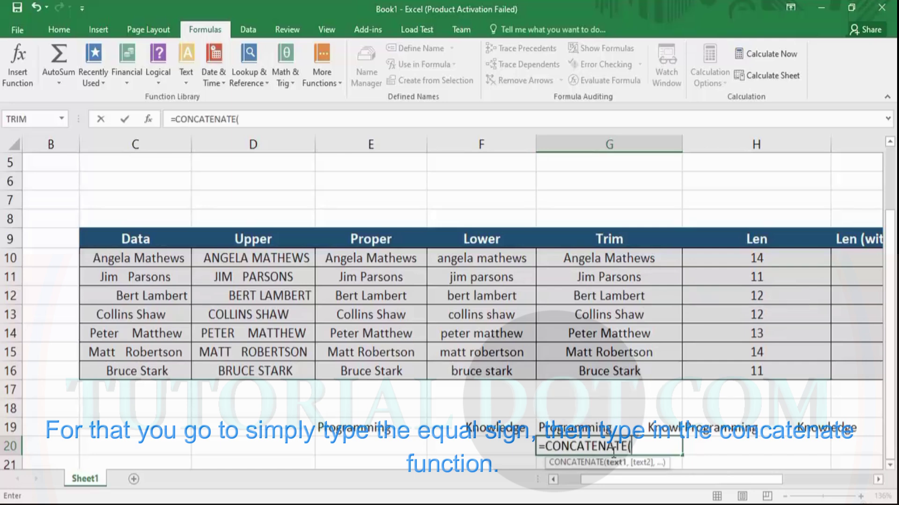
left_click(376, 427)
type(",")
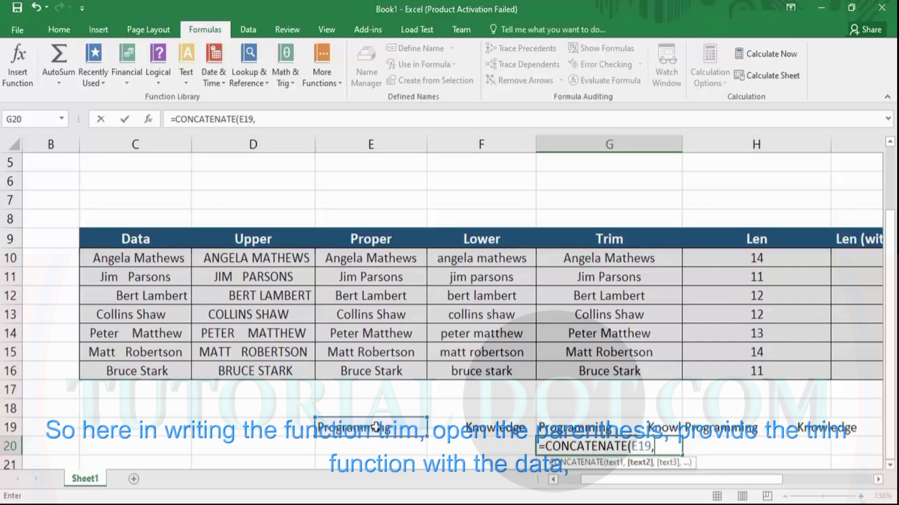
type("trim(")
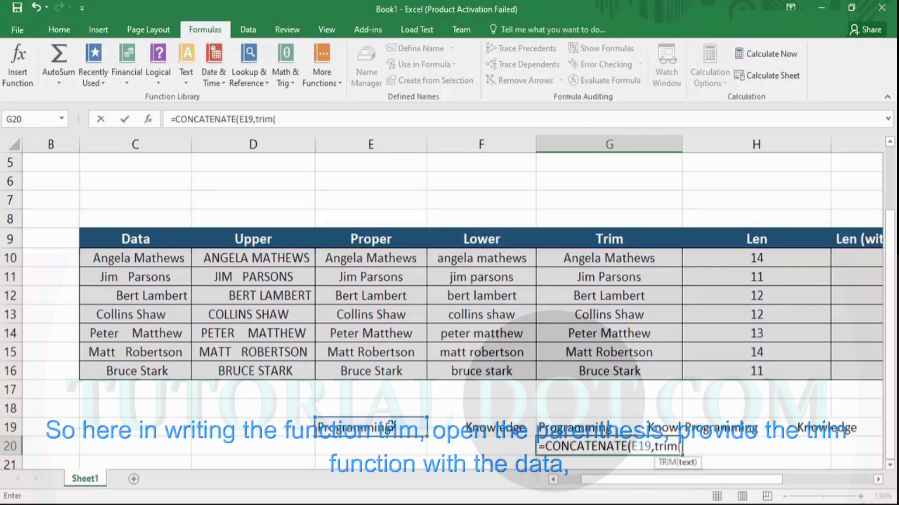
left_click(491, 430)
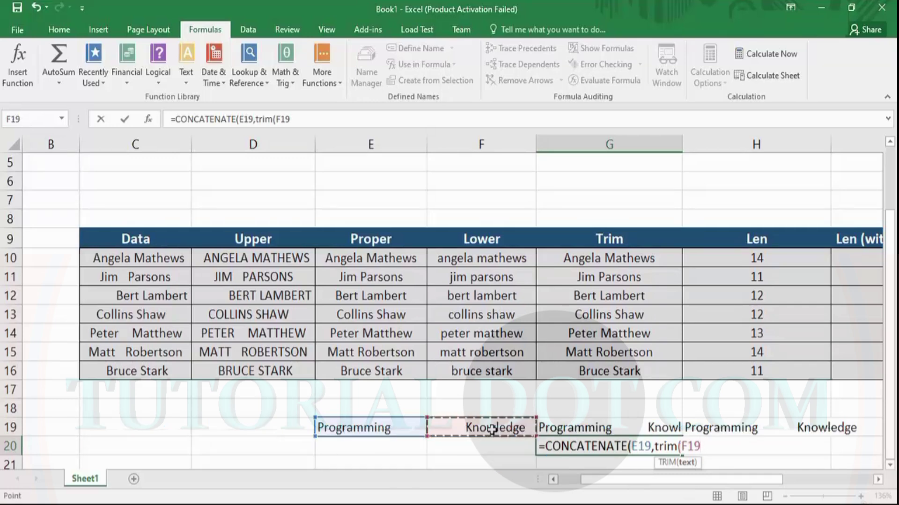
type(")")
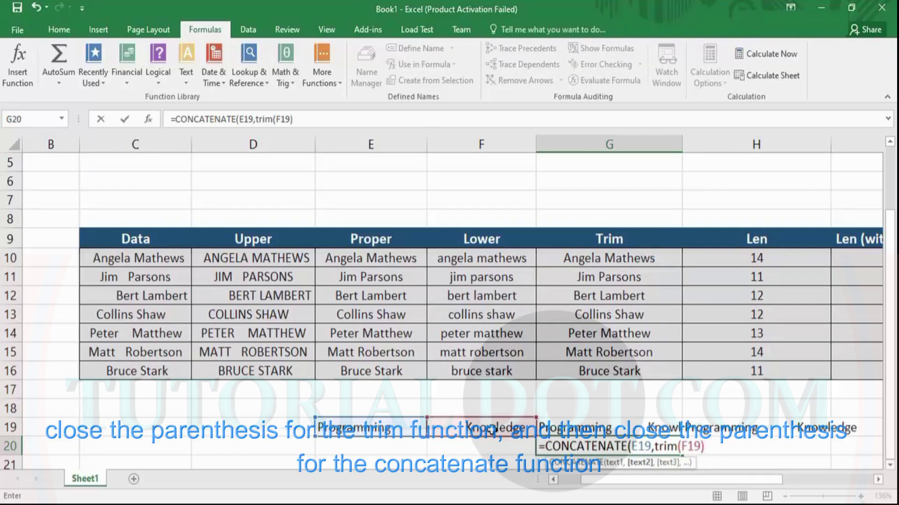
type(")")
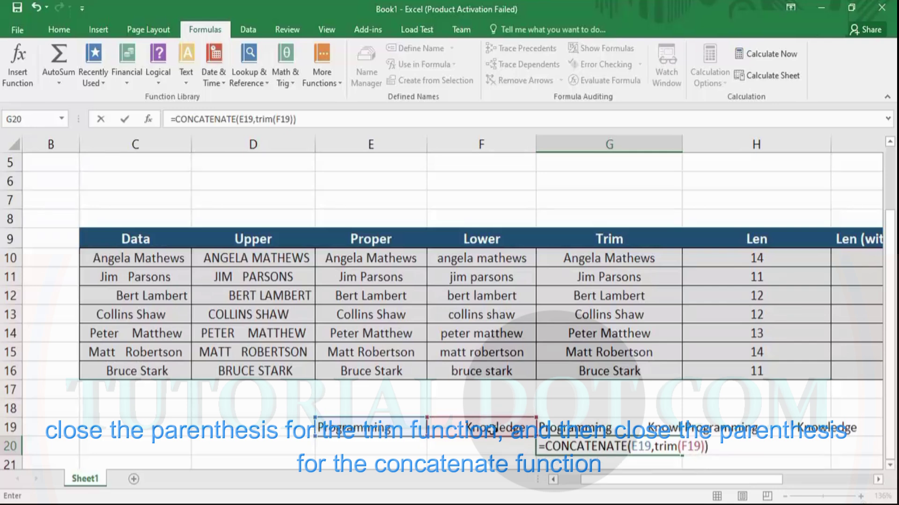
key("Return")
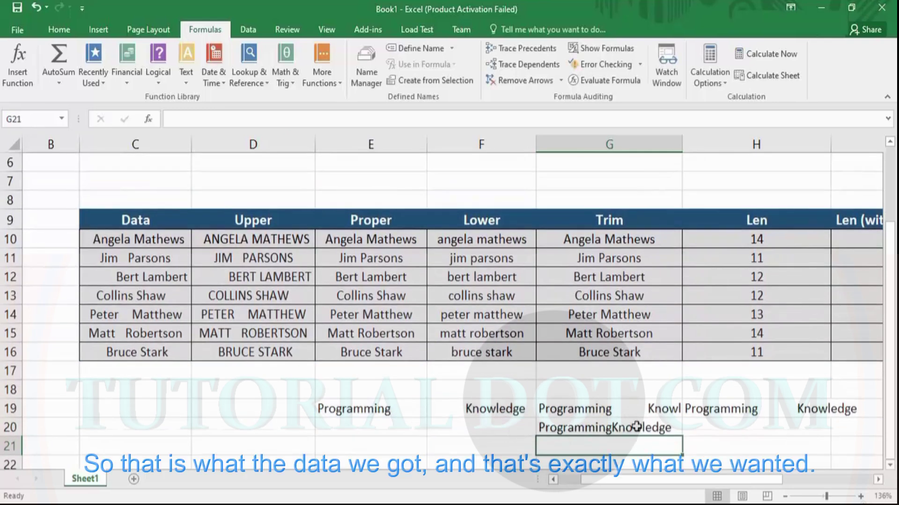
left_click(636, 426)
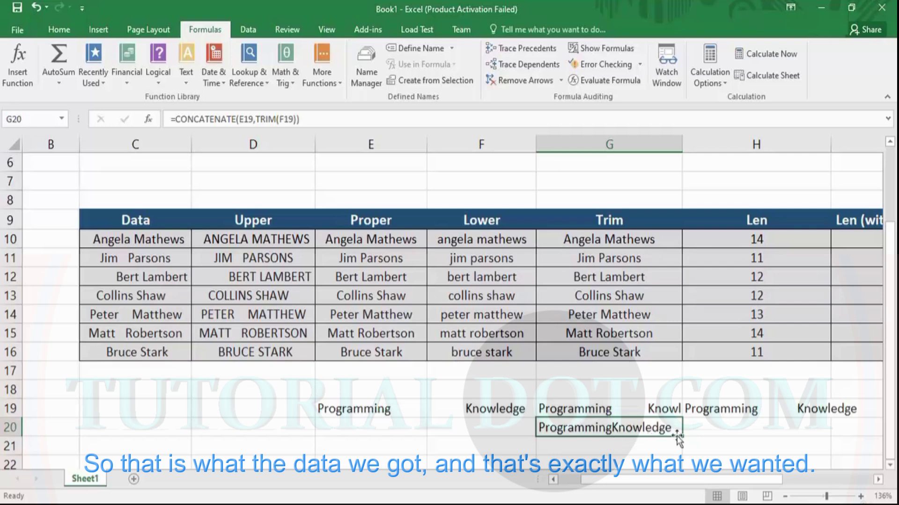